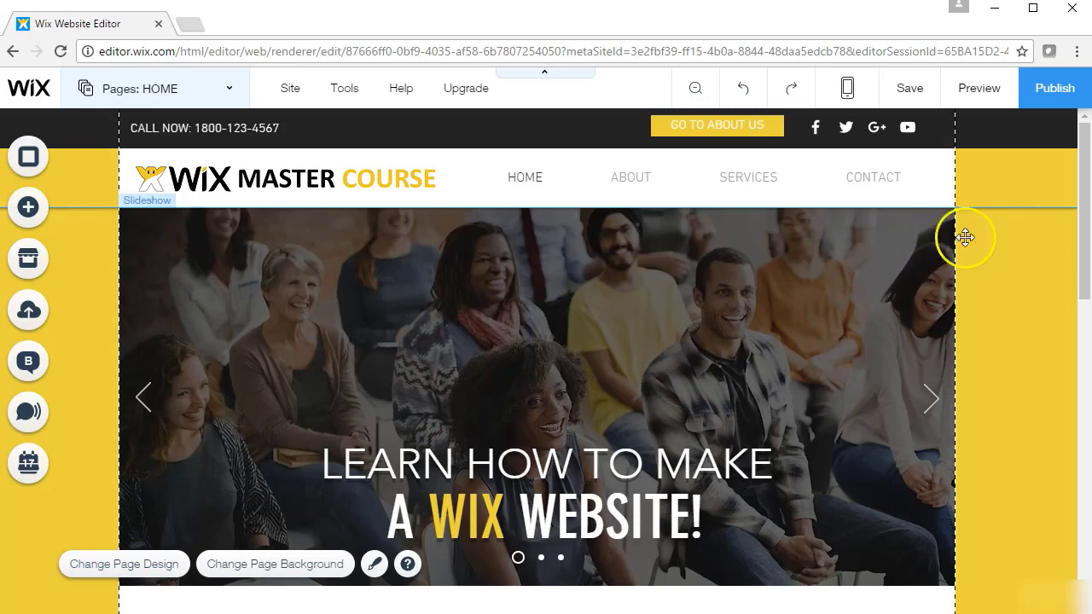
- Replace the closing "It's easy." of the paragraph under ENTER IMPORTANT INFO HERE with "View Here"
{"action": "left_click_drag", "start_coordinate": [1084, 244], "coordinate": [1084, 373]}
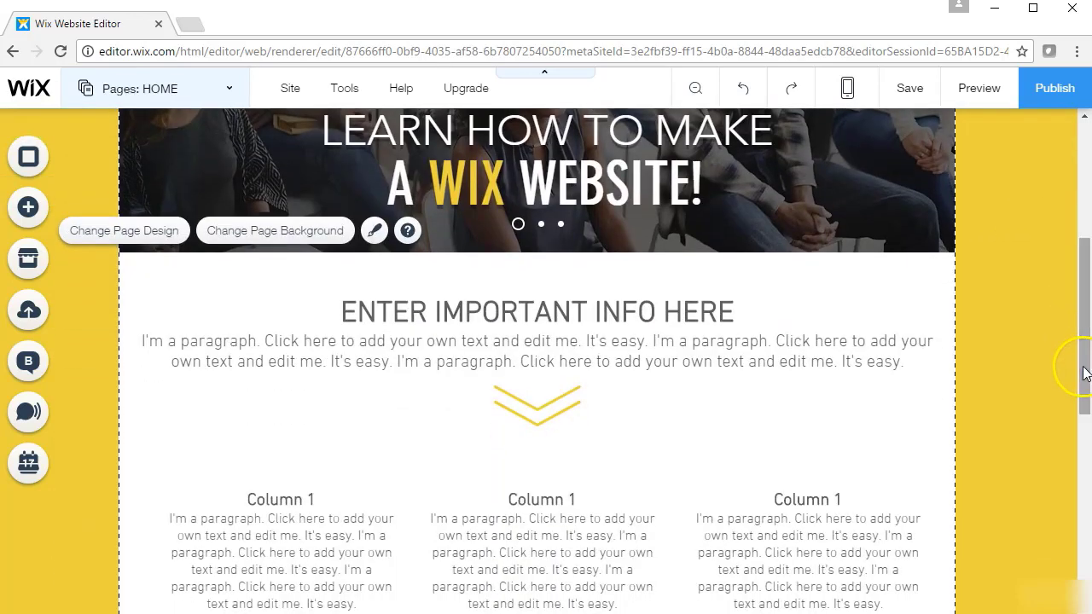
{"action": "left_click", "coordinate": [780, 339]}
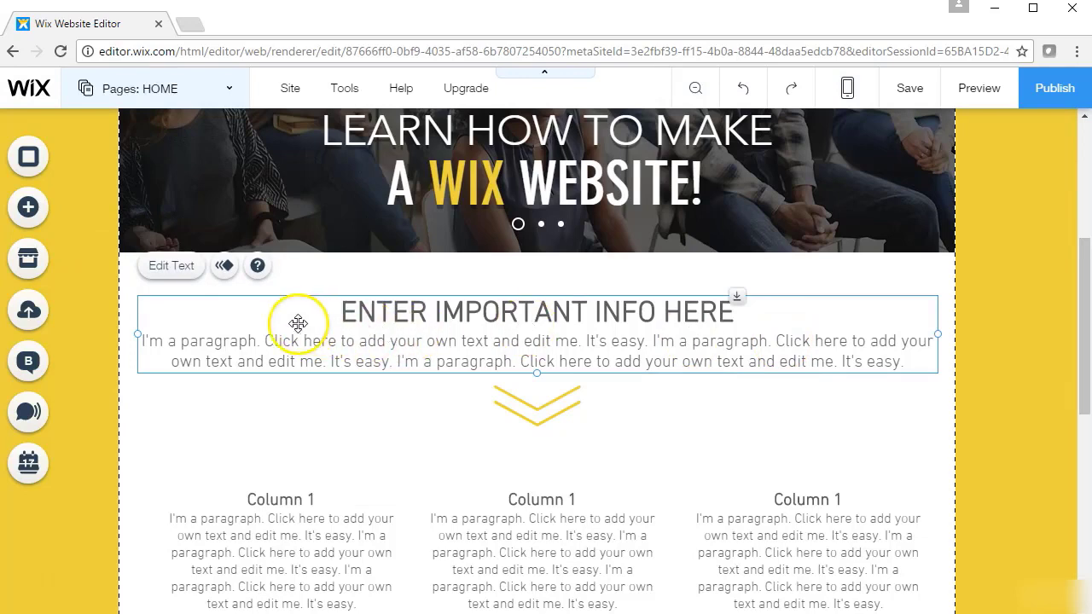
{"action": "left_click", "coordinate": [156, 267]}
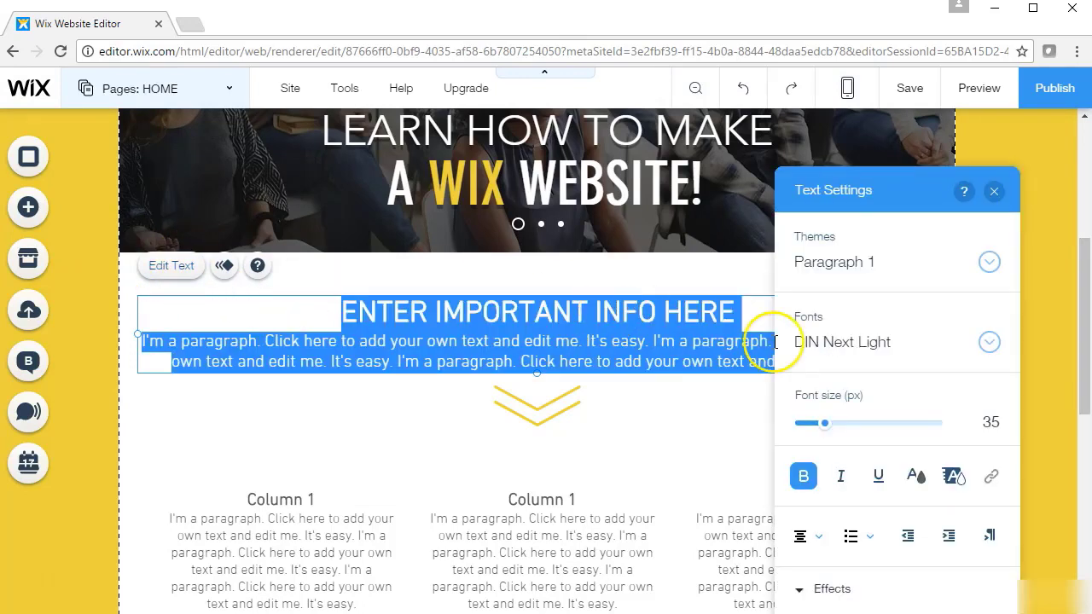
{"action": "left_click_drag", "start_coordinate": [855, 178], "coordinate": [919, 423]}
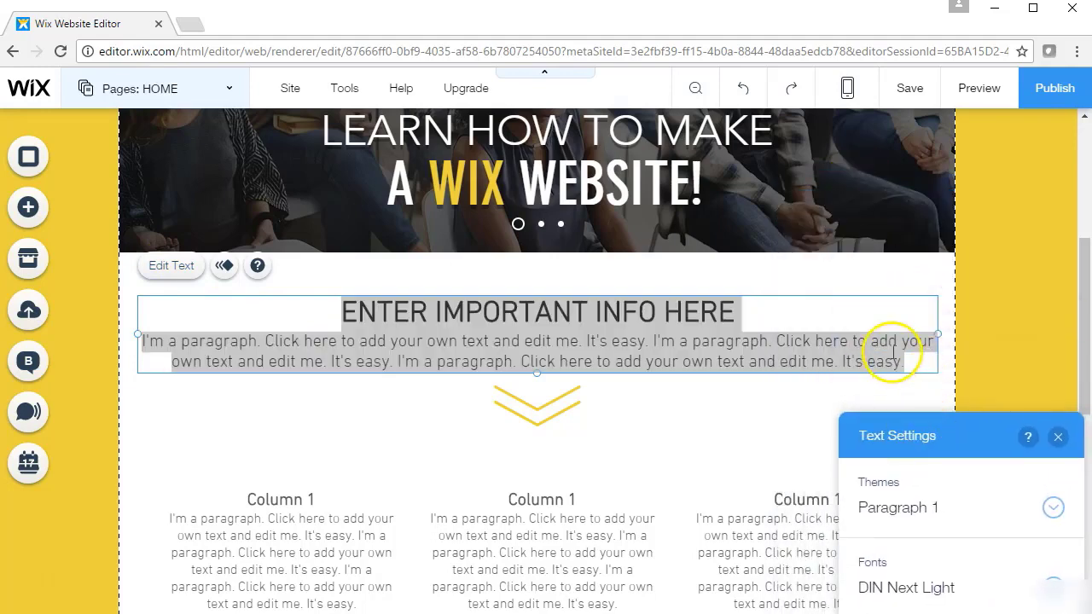
{"action": "left_click_drag", "start_coordinate": [902, 360], "coordinate": [844, 357]}
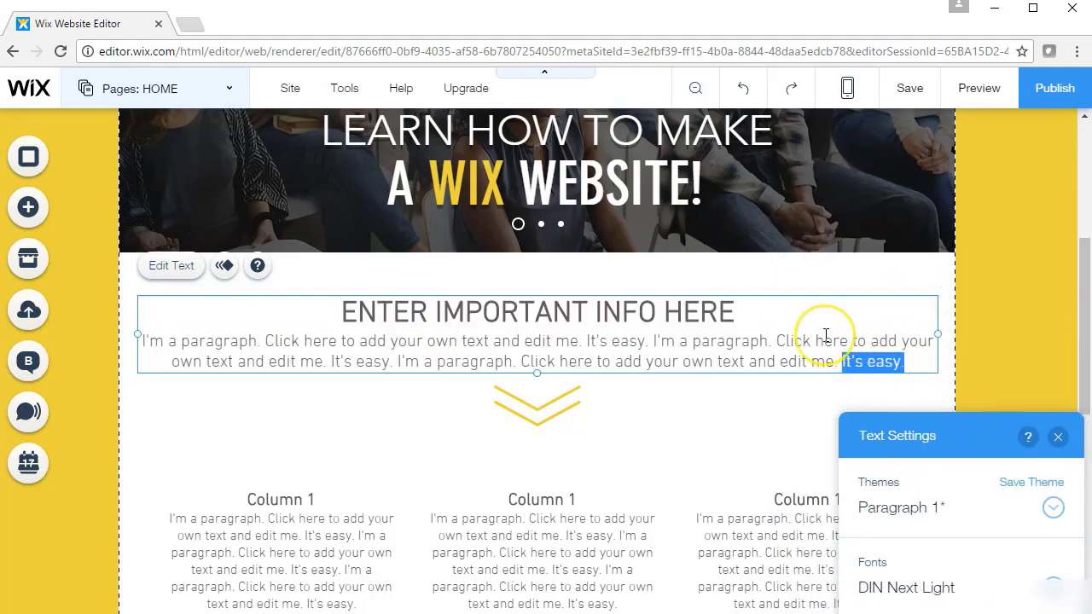
{"action": "type", "text": "View "}
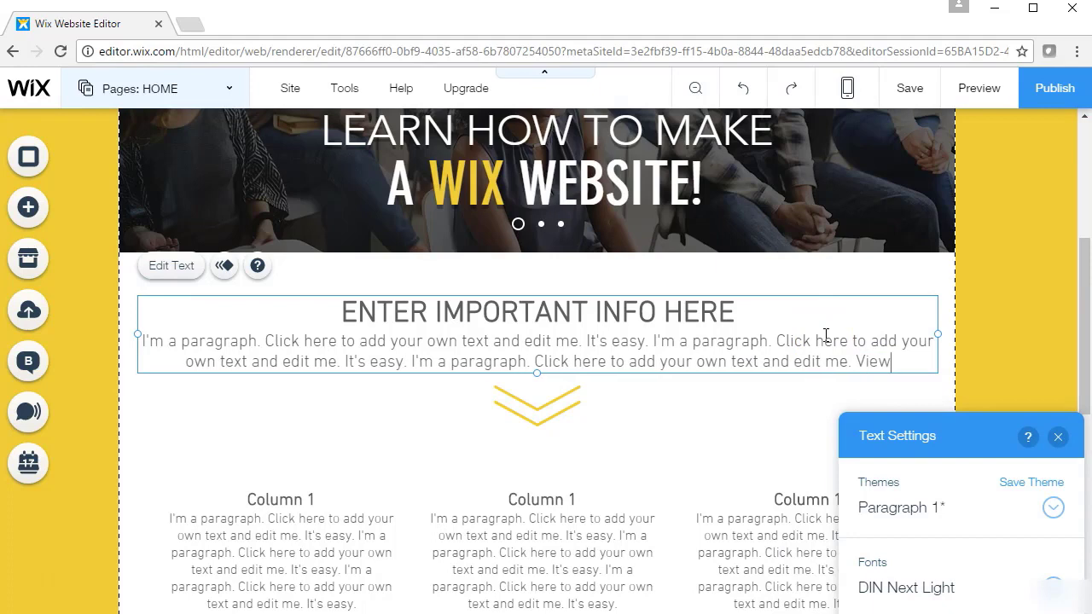
{"action": "type", "text": "Here"}
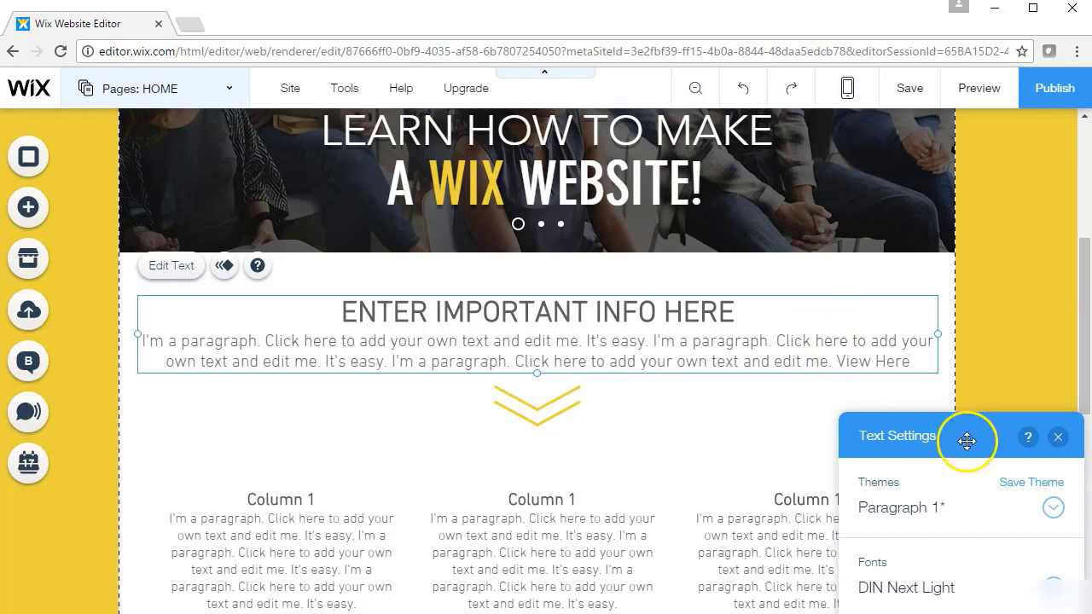
- Open the link settings for the words "View Here" at the end of the paragraph
{"action": "left_click_drag", "start_coordinate": [939, 445], "coordinate": [462, 183]}
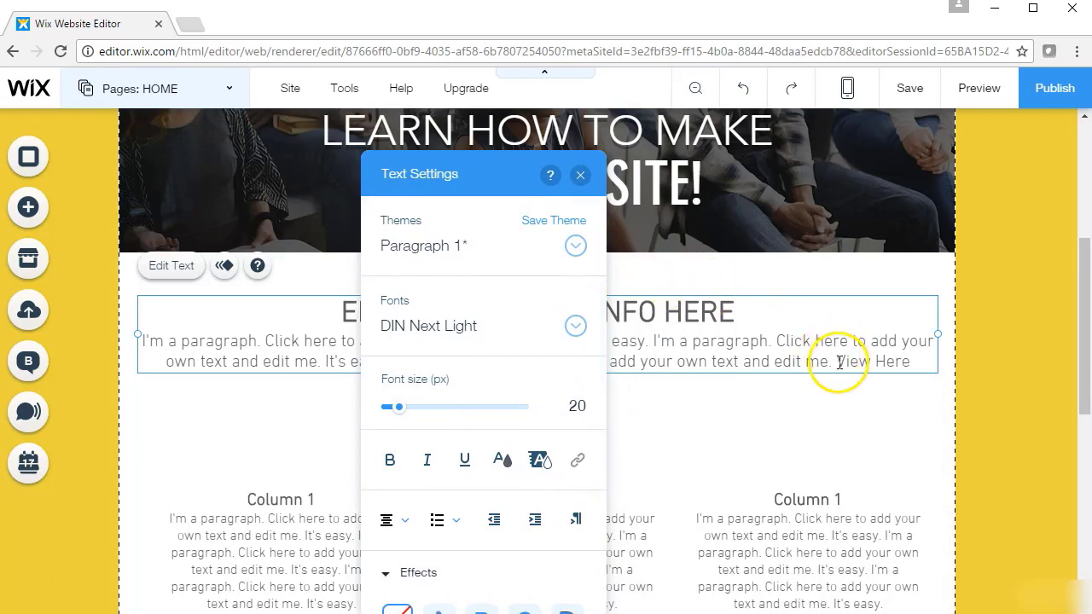
{"action": "left_click_drag", "start_coordinate": [837, 362], "coordinate": [922, 358]}
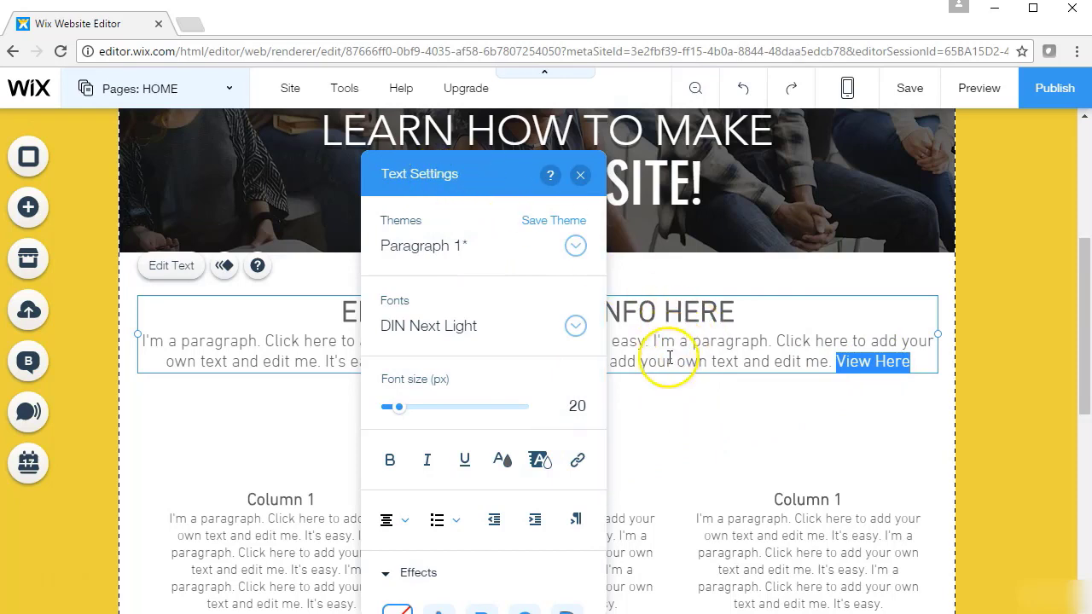
{"action": "left_click", "coordinate": [576, 461]}
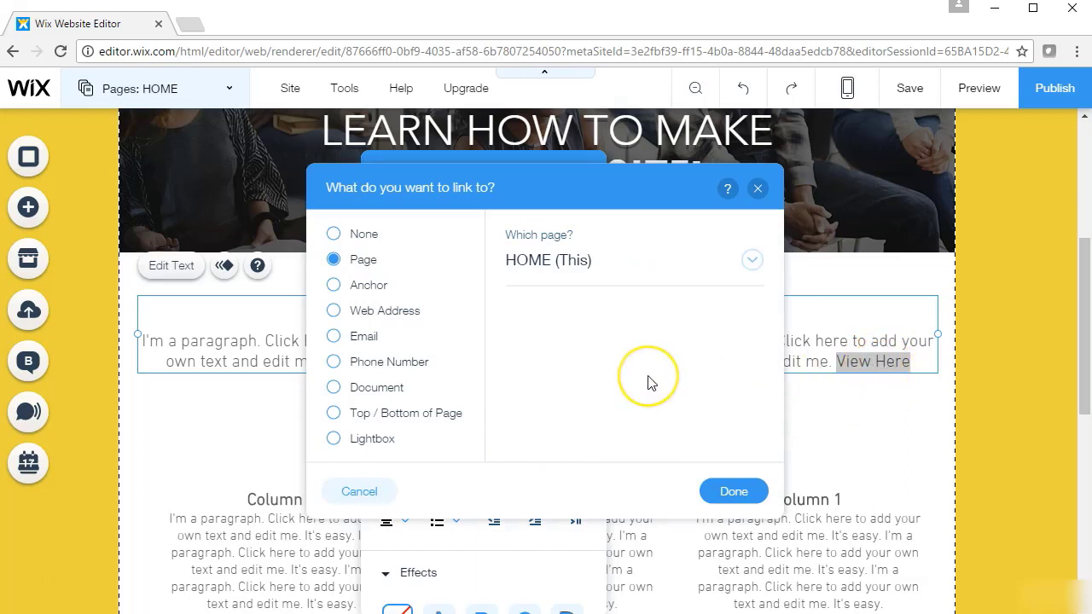
{"action": "left_click", "coordinate": [576, 268]}
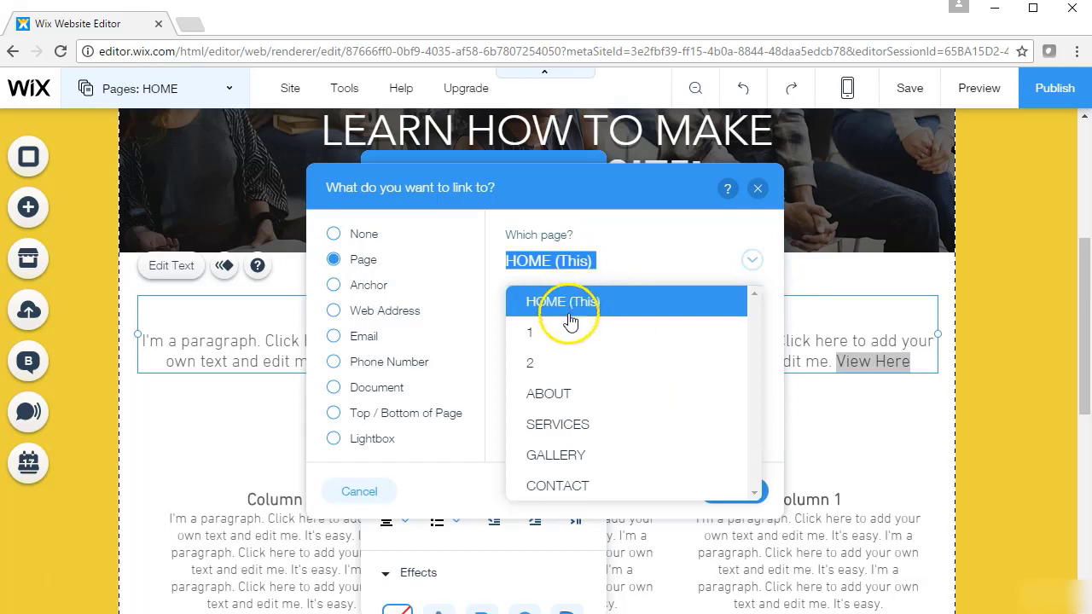
{"action": "left_click", "coordinate": [362, 284]}
{"action": "left_click", "coordinate": [363, 285]}
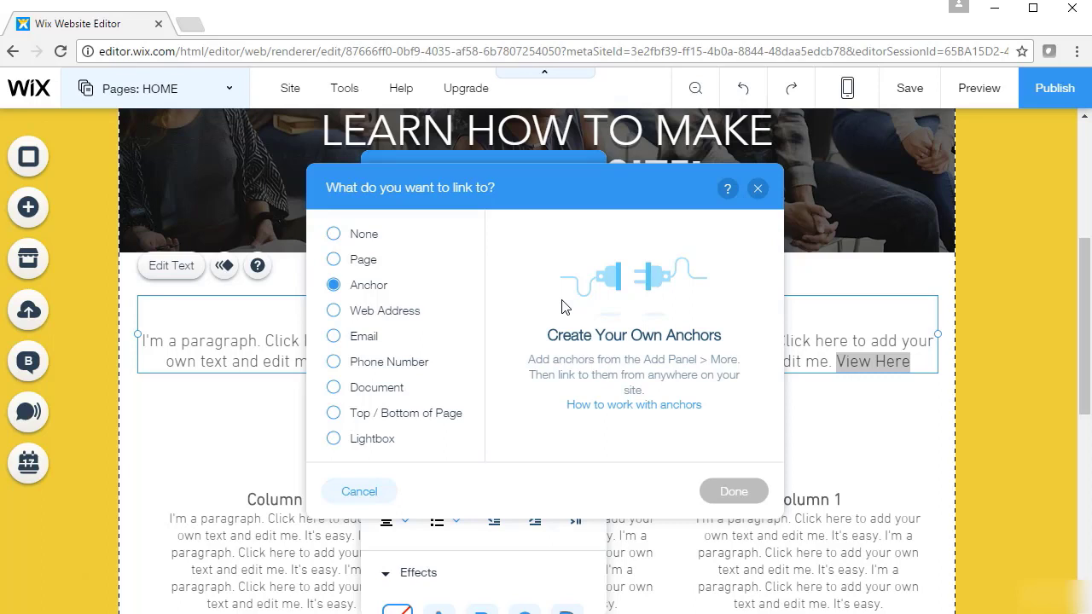
{"action": "left_click", "coordinate": [394, 315]}
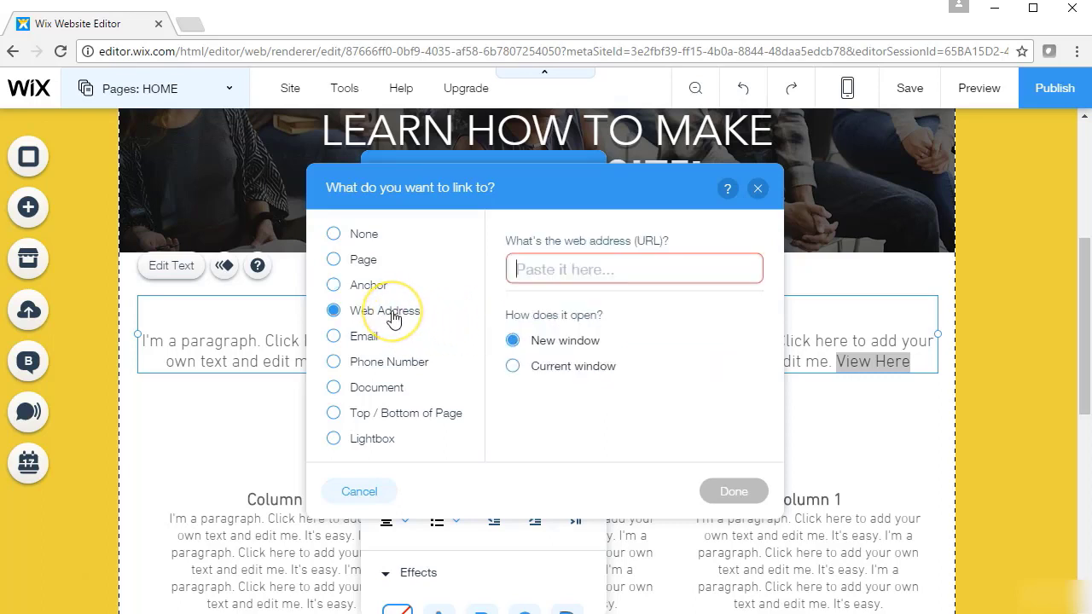
{"action": "left_click", "coordinate": [533, 270]}
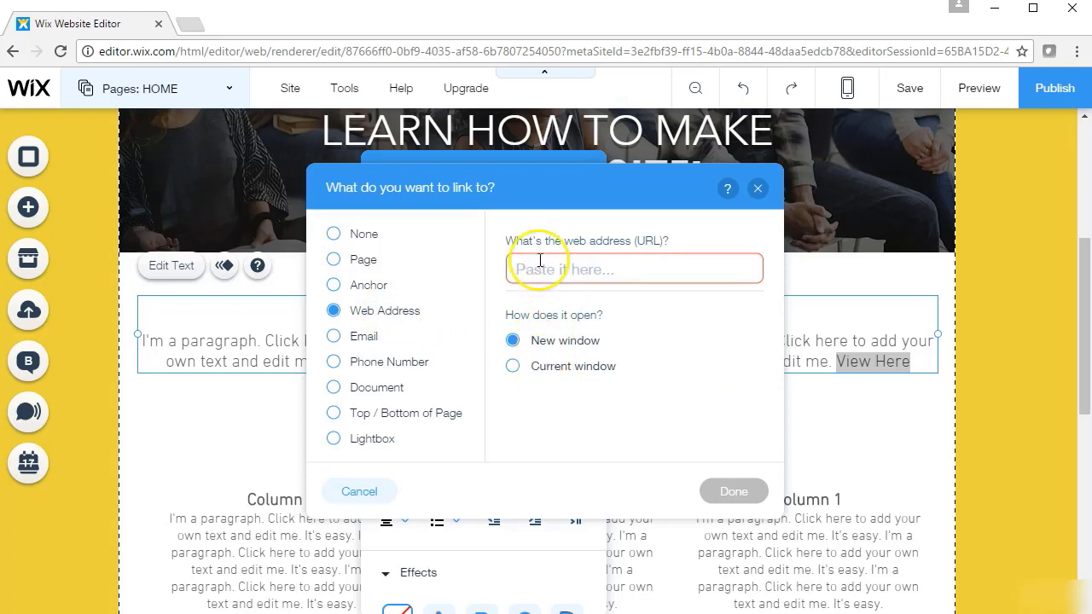
{"action": "type", "text": "www.google.com"}
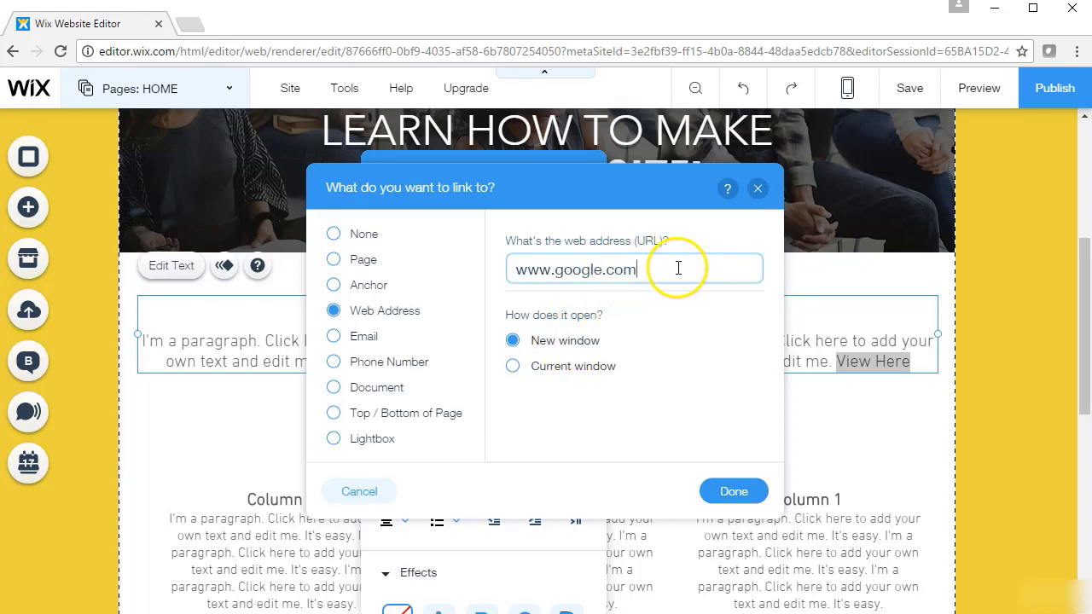
{"action": "left_click", "coordinate": [358, 341]}
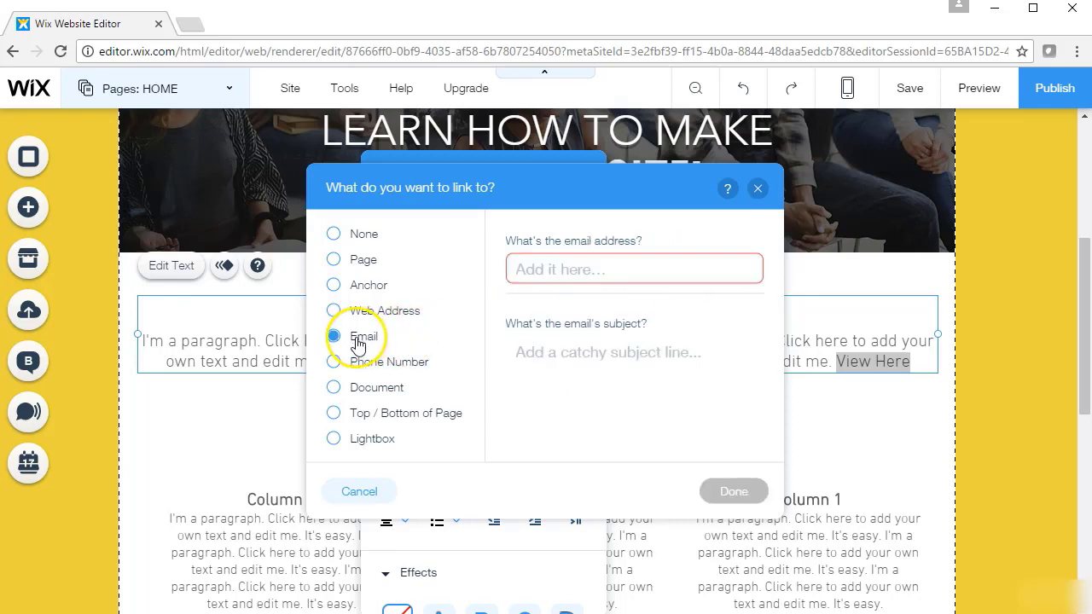
{"action": "left_click", "coordinate": [372, 392]}
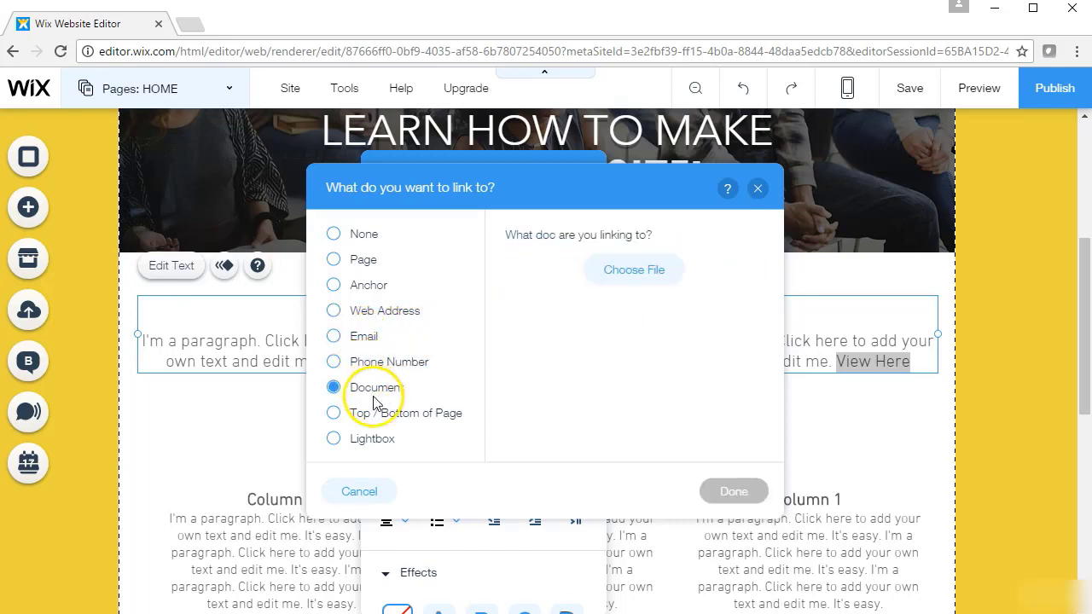
{"action": "left_click", "coordinate": [381, 417]}
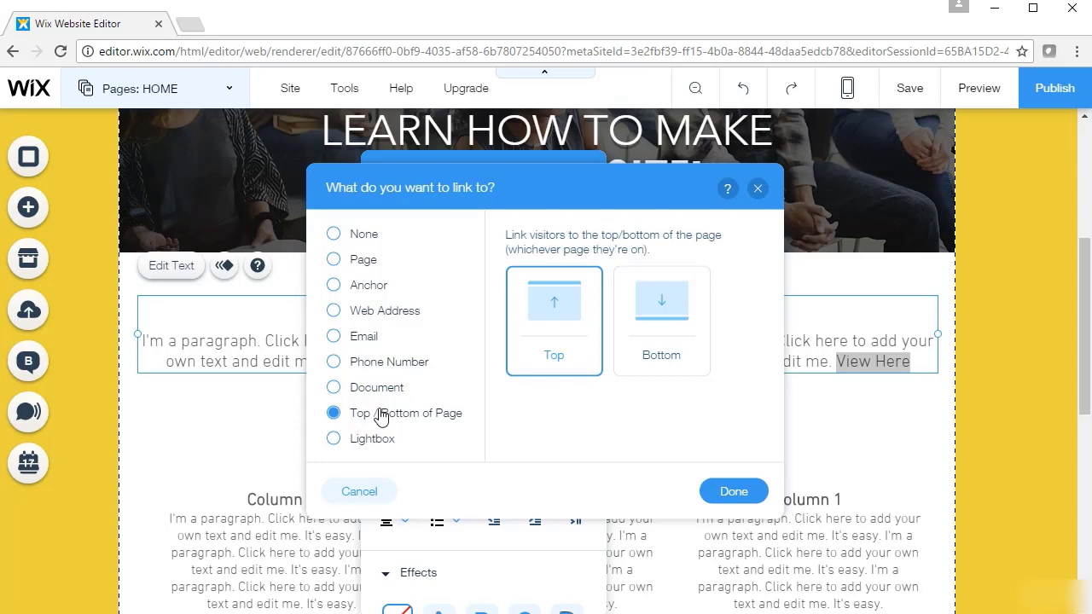
{"action": "left_click", "coordinate": [375, 439]}
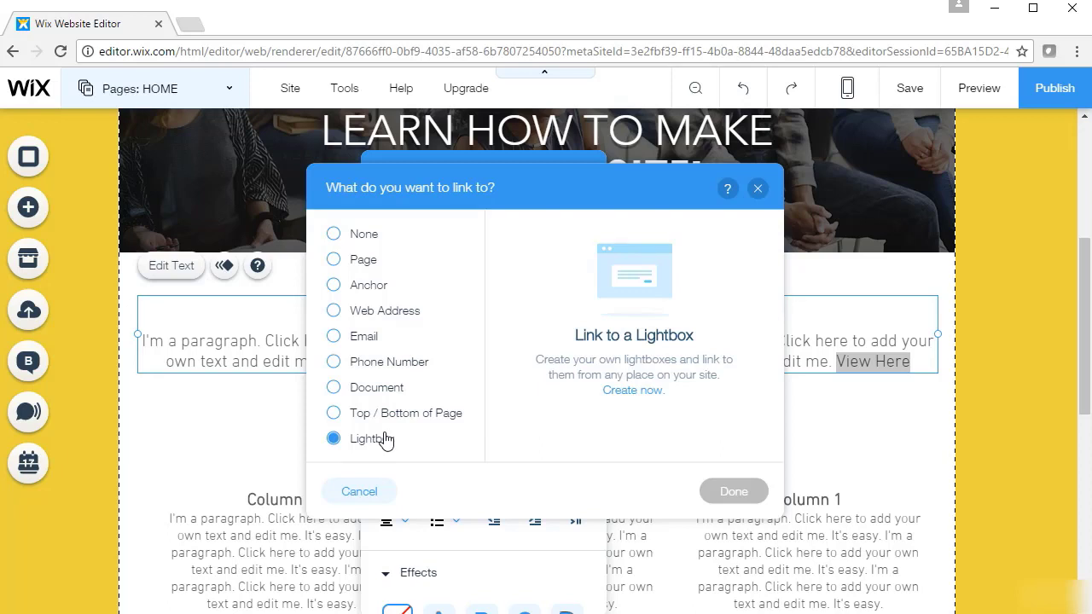
- Link "View Here" to the web address google.com, opening in a new window, and finish editing the text
{"action": "left_click", "coordinate": [363, 258]}
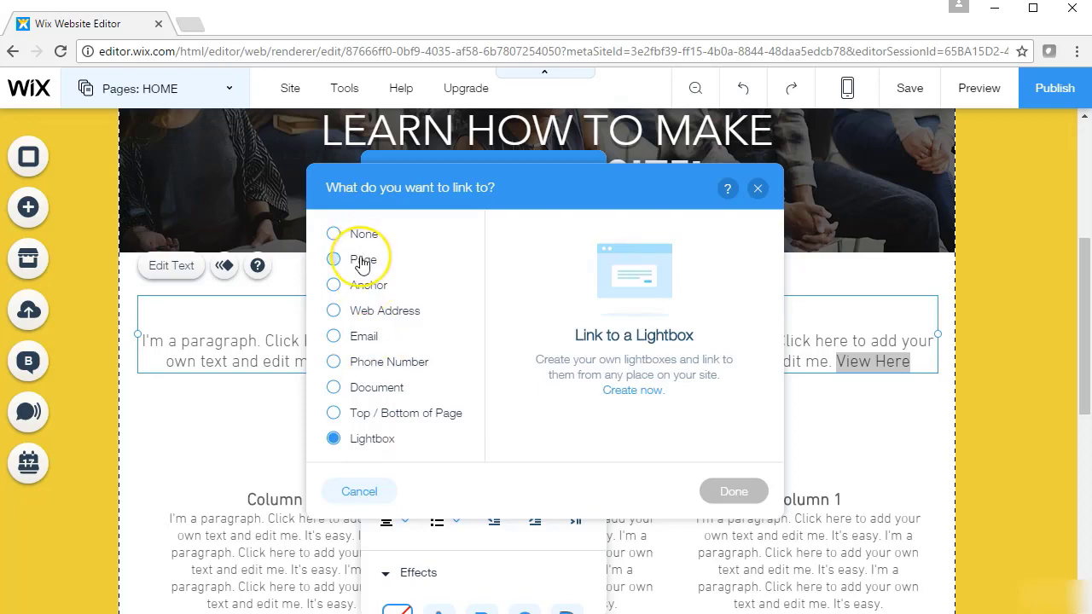
{"action": "left_click", "coordinate": [367, 314]}
{"action": "left_click", "coordinate": [529, 265]}
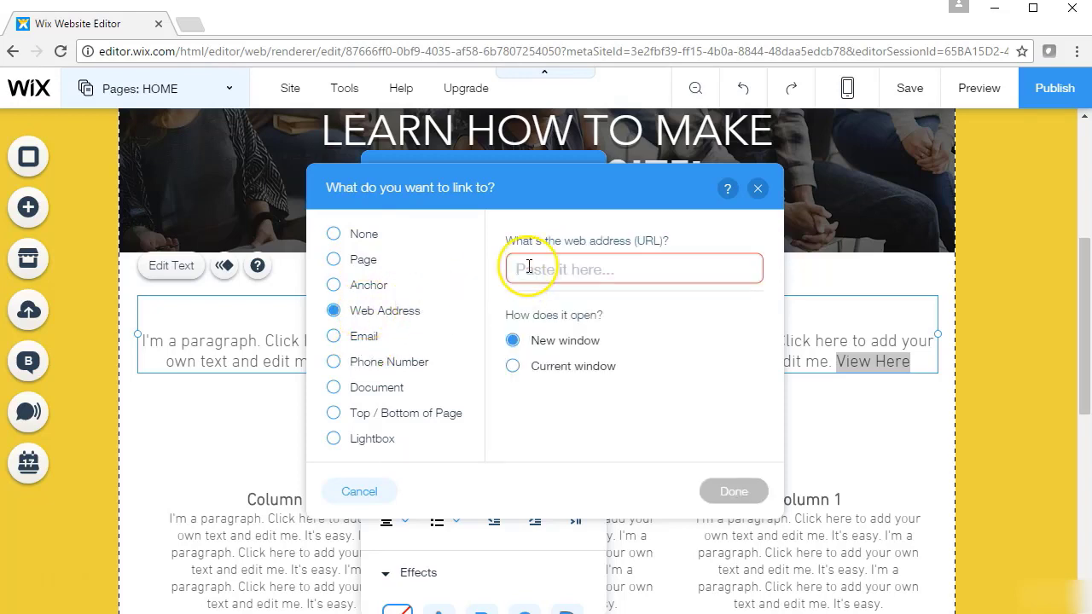
{"action": "type", "text": "google.com"}
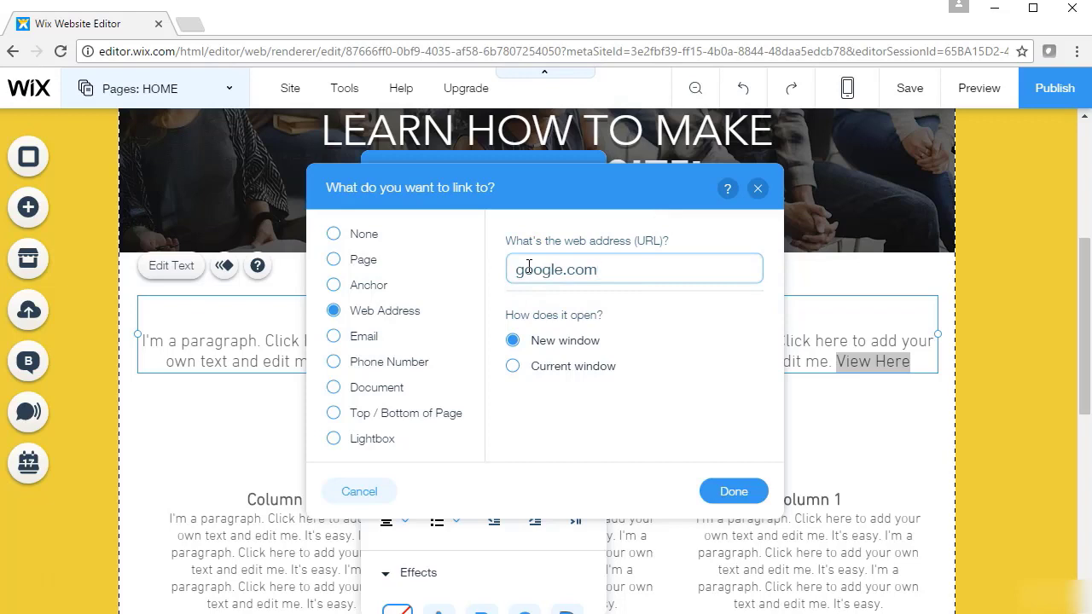
{"action": "left_click", "coordinate": [732, 489]}
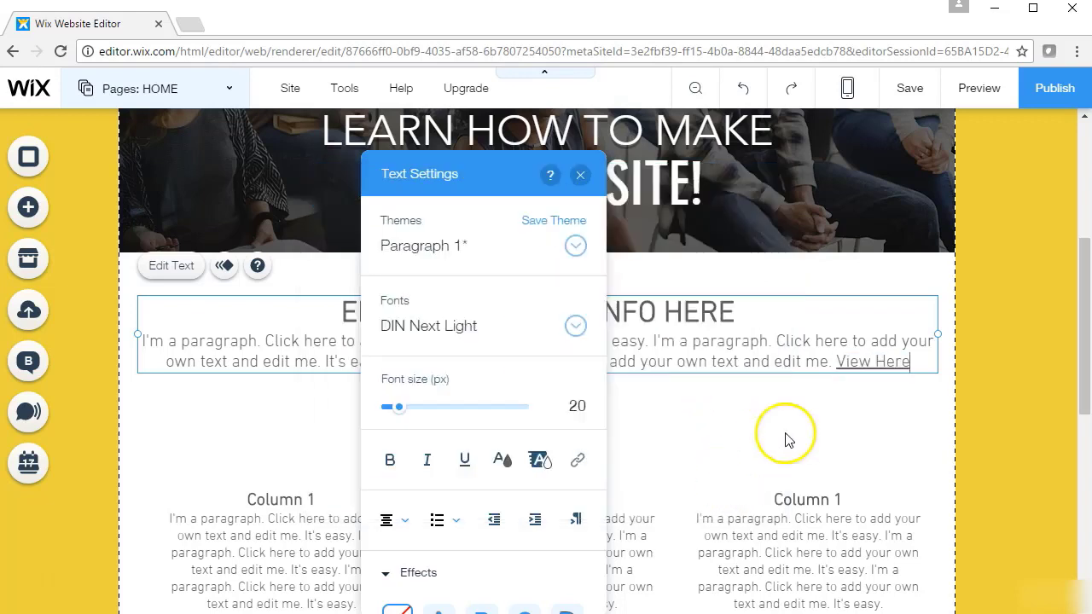
{"action": "left_click", "coordinate": [974, 379]}
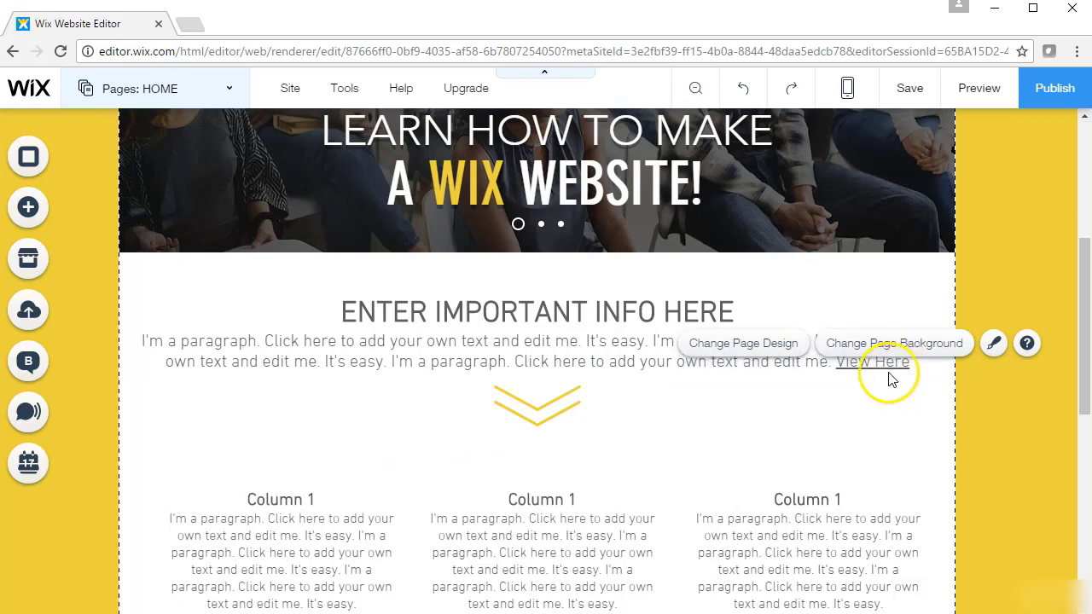
- Preview the site, test the "View Here" link, and return to the page editor
{"action": "left_click", "coordinate": [893, 376]}
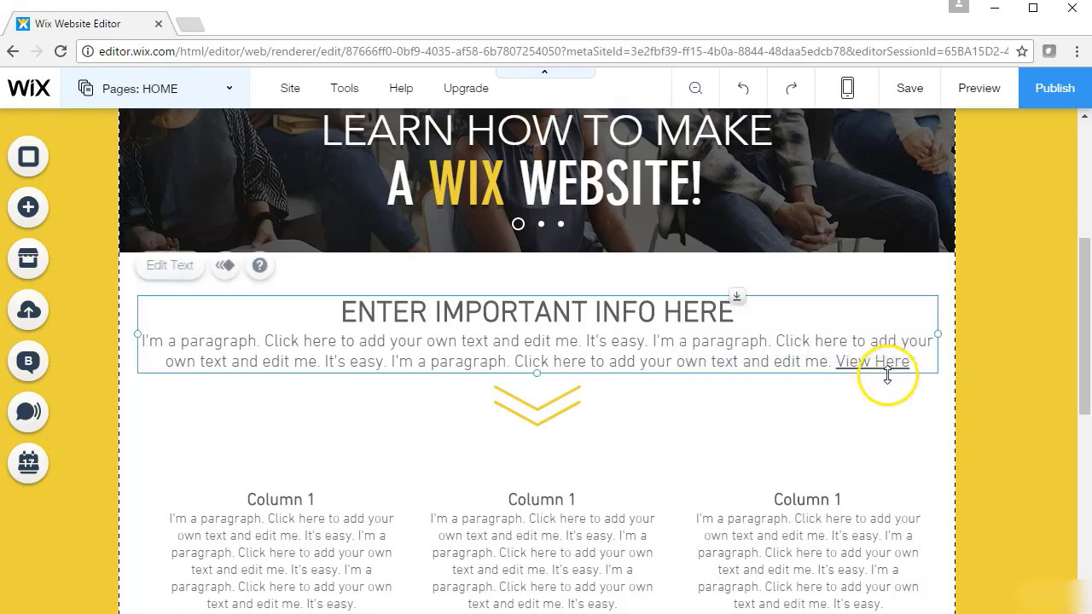
{"action": "left_click", "coordinate": [1040, 315]}
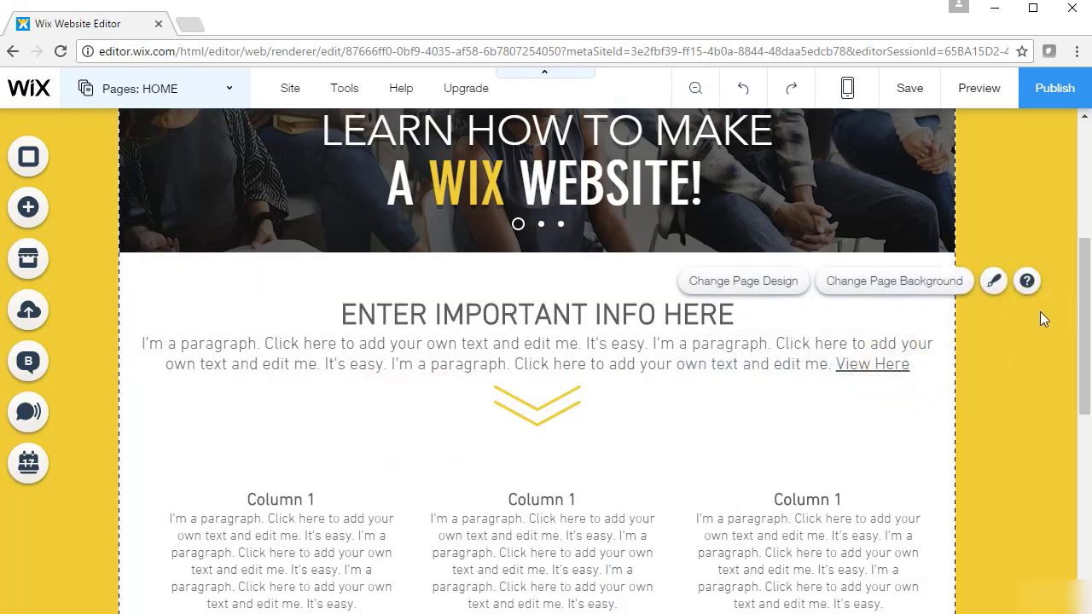
{"action": "left_click", "coordinate": [992, 89]}
{"action": "left_click", "coordinate": [874, 367]}
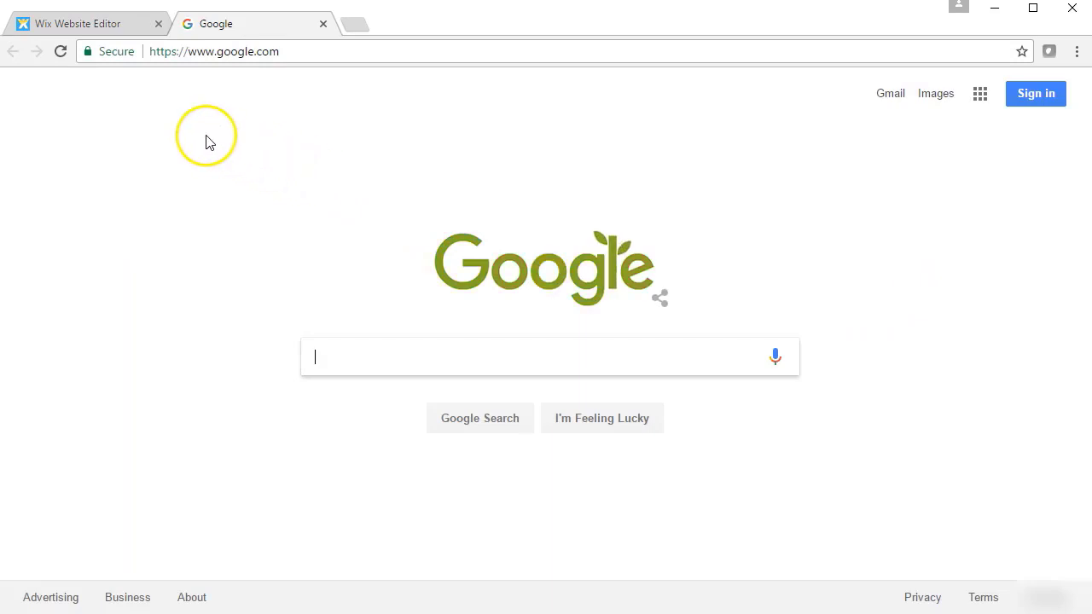
{"action": "left_click", "coordinate": [115, 28]}
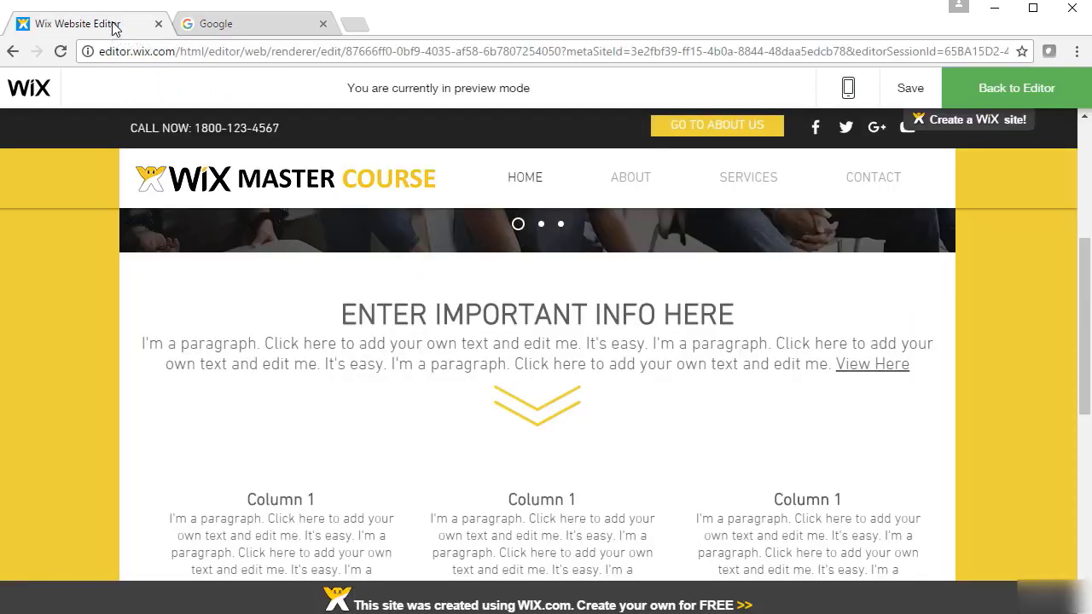
{"action": "left_click", "coordinate": [999, 89]}
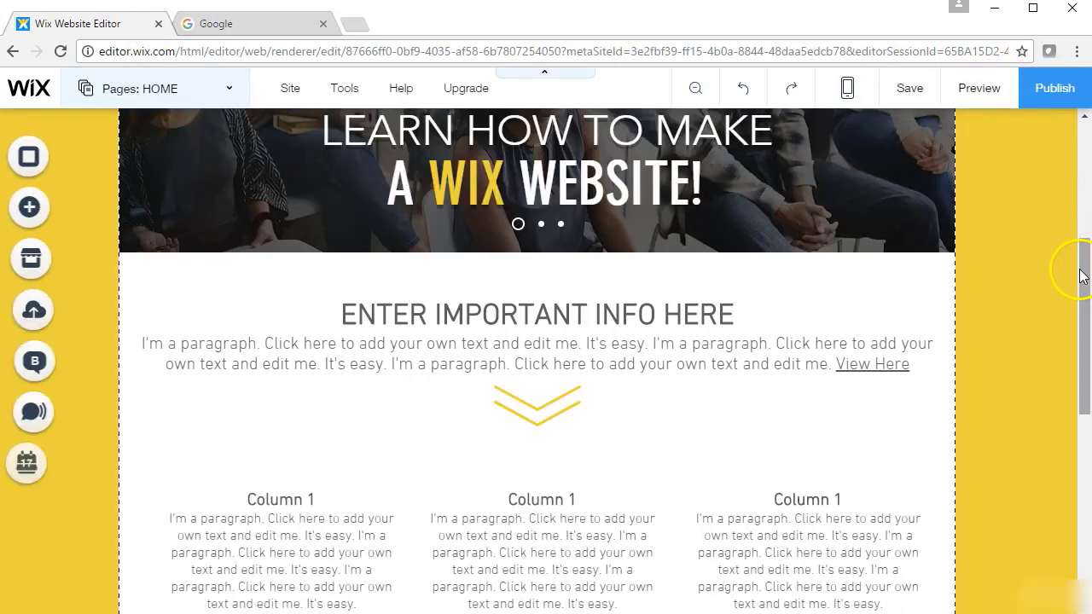
- Select the logo image in the header and locate its link option
{"action": "left_click_drag", "start_coordinate": [1081, 270], "coordinate": [1088, 132]}
{"action": "left_click", "coordinate": [351, 183]}
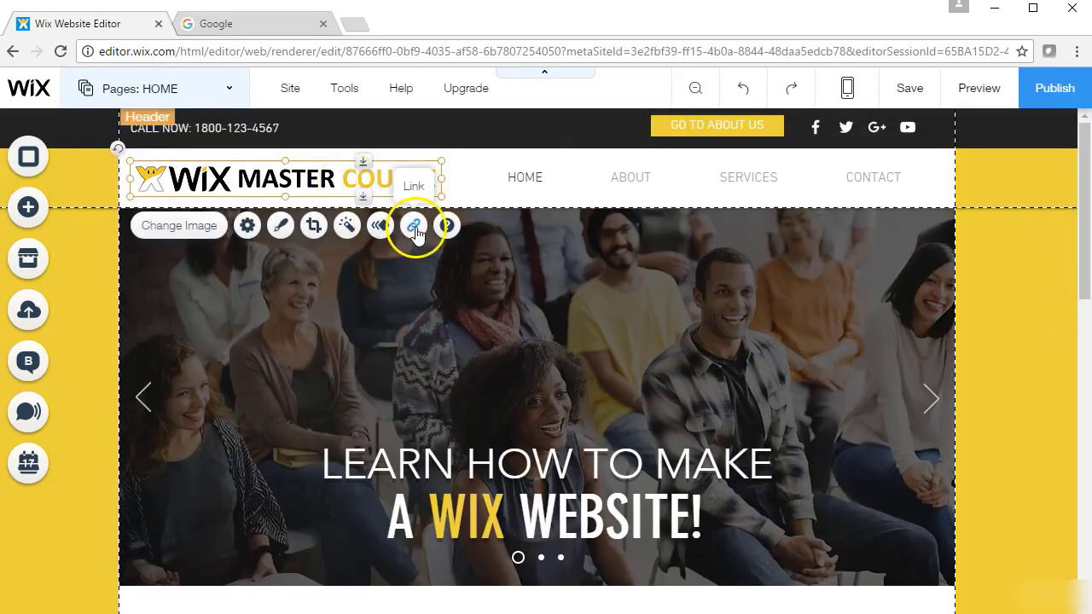
- Link the yellow double-arrow shape above the three columns to the bottom of the page
{"action": "left_click_drag", "start_coordinate": [1072, 209], "coordinate": [1056, 414]}
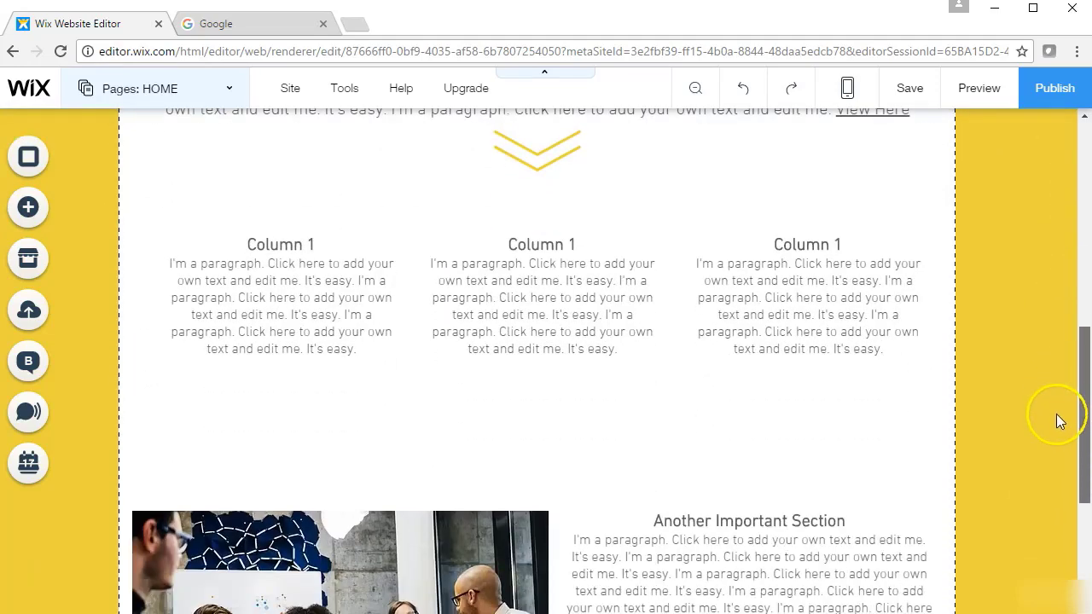
{"action": "left_click", "coordinate": [529, 154]}
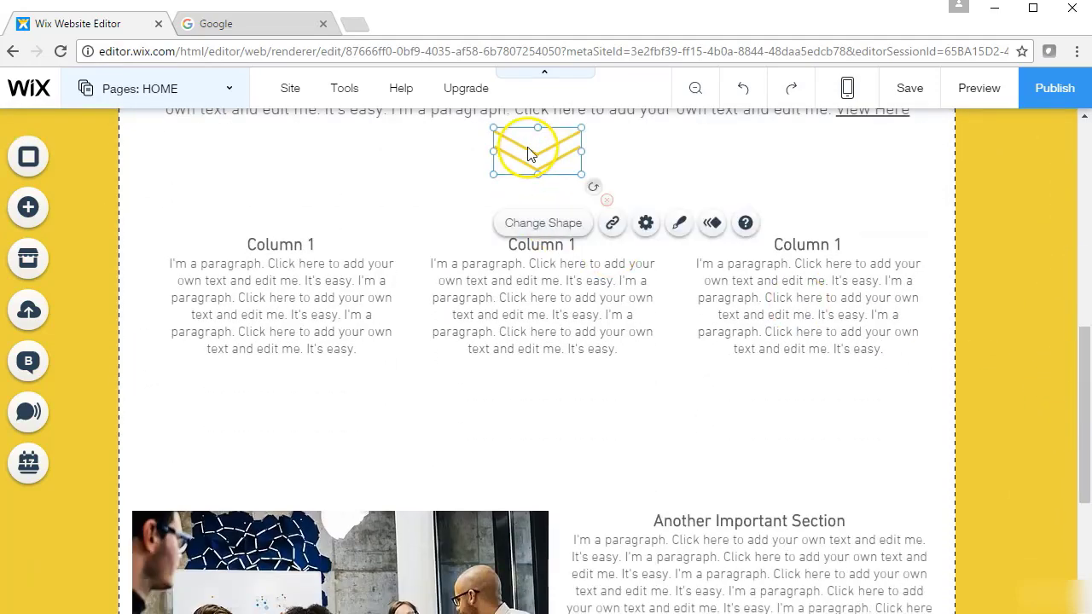
{"action": "left_click", "coordinate": [613, 224]}
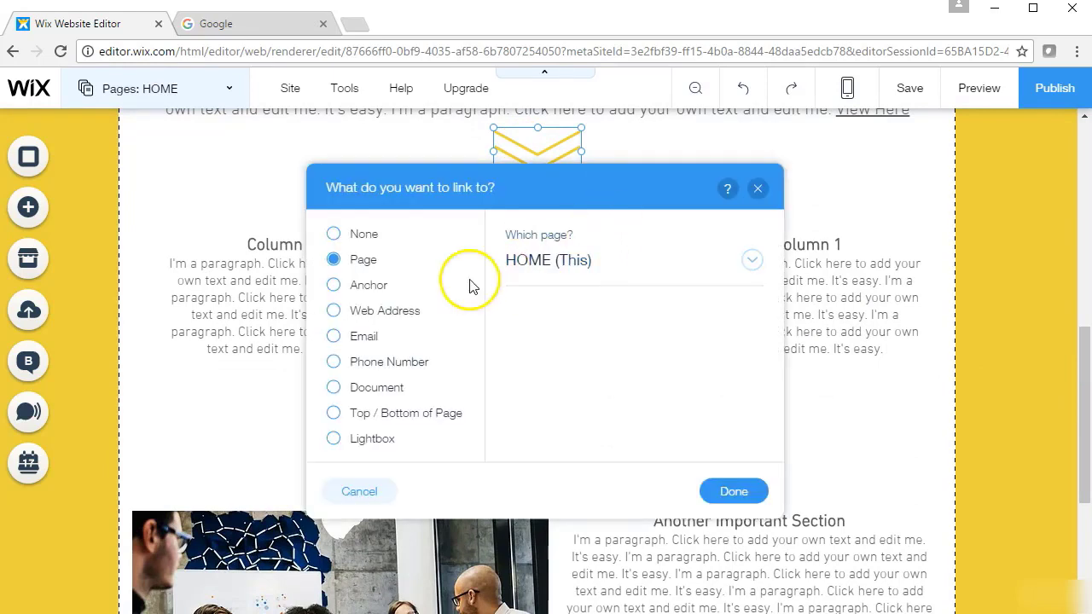
{"action": "left_click", "coordinate": [382, 413]}
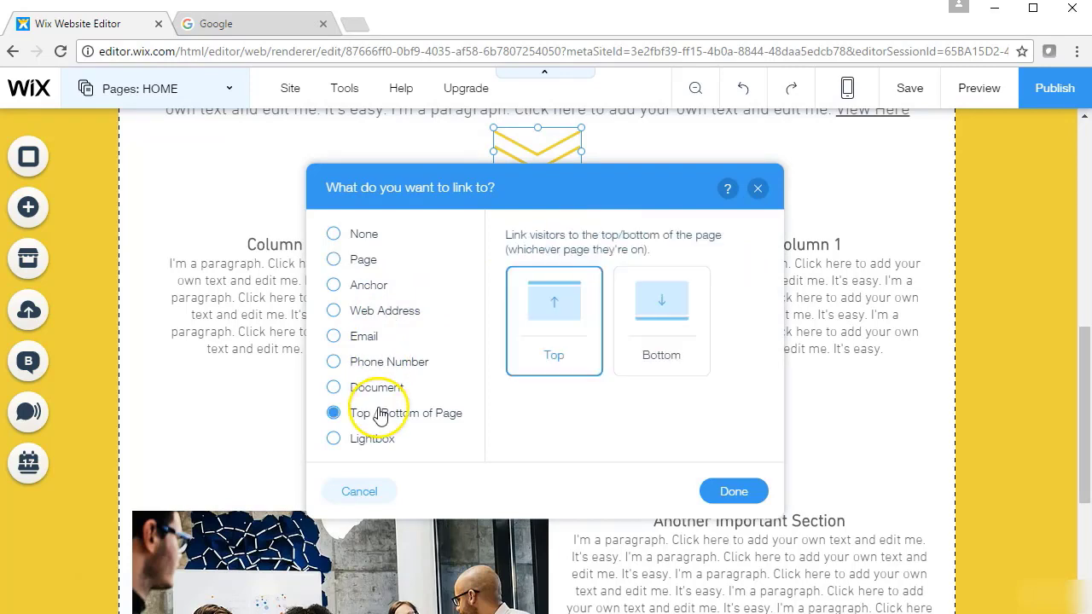
{"action": "left_click", "coordinate": [659, 305]}
{"action": "left_click", "coordinate": [742, 495]}
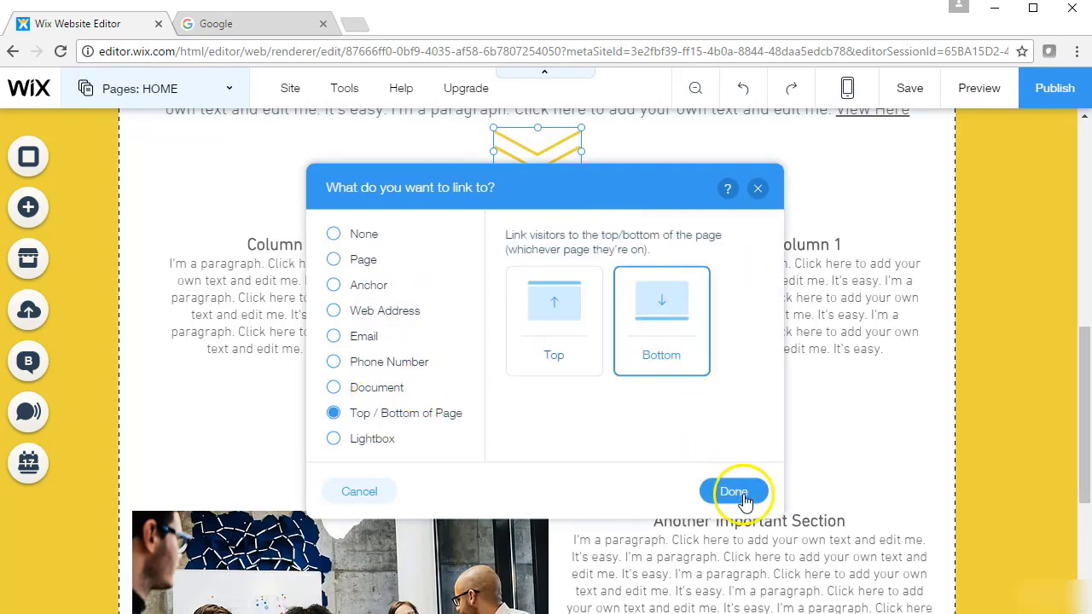
- Preview the home page, test the yellow double-arrow's link to the page bottom, and return to the page editor
{"action": "left_click", "coordinate": [979, 89]}
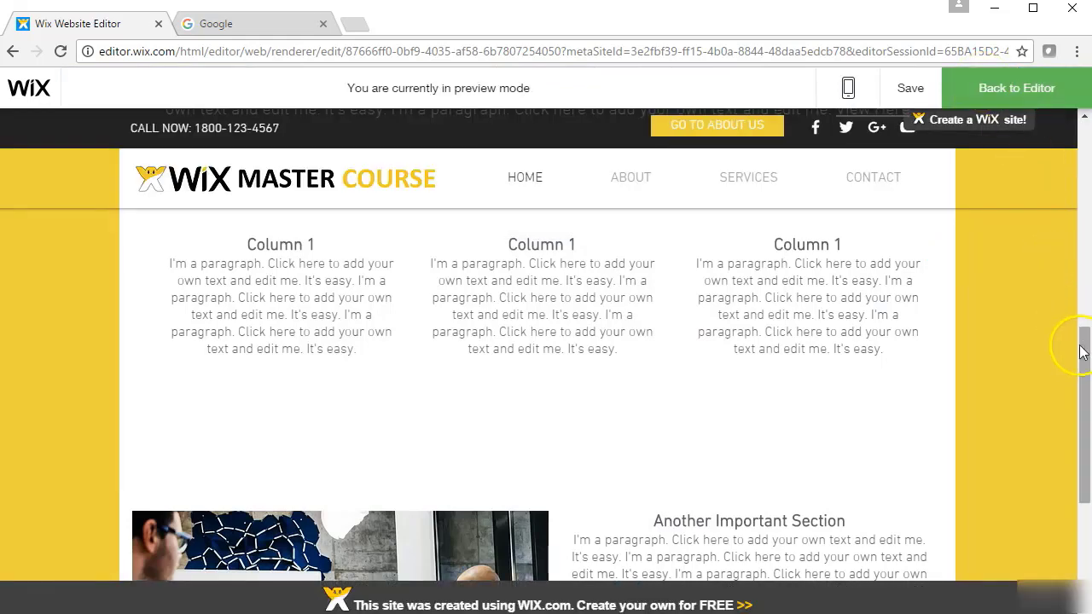
{"action": "left_click_drag", "start_coordinate": [1079, 341], "coordinate": [1080, 275]}
{"action": "scroll", "coordinate": [526, 440], "scroll_direction": "down", "scroll_amount": 7}
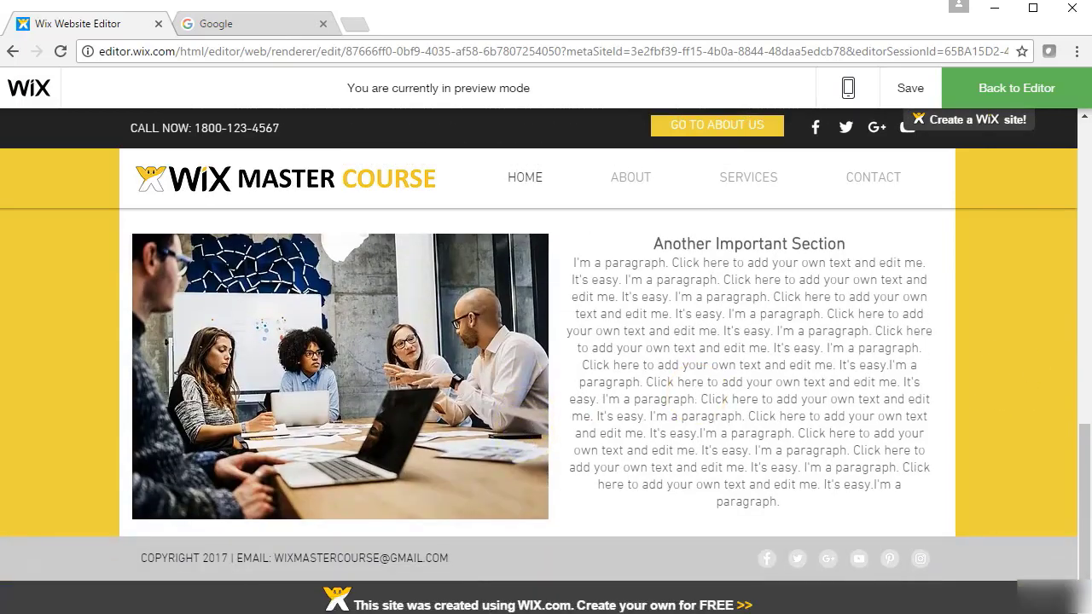
{"action": "left_click_drag", "start_coordinate": [1085, 467], "coordinate": [1084, 150]}
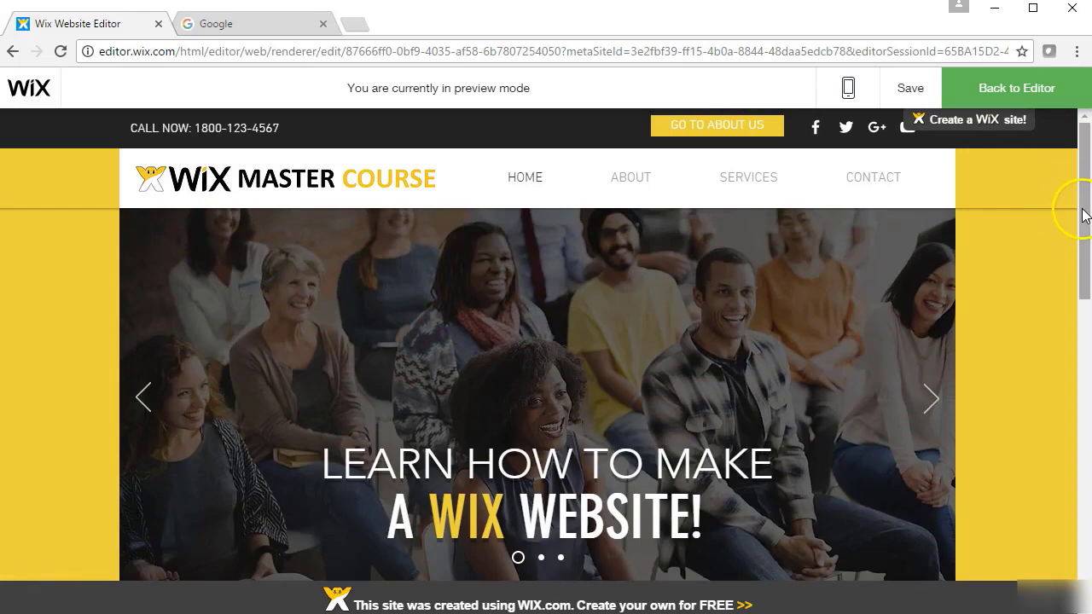
{"action": "left_click_drag", "start_coordinate": [1085, 215], "coordinate": [1080, 324]}
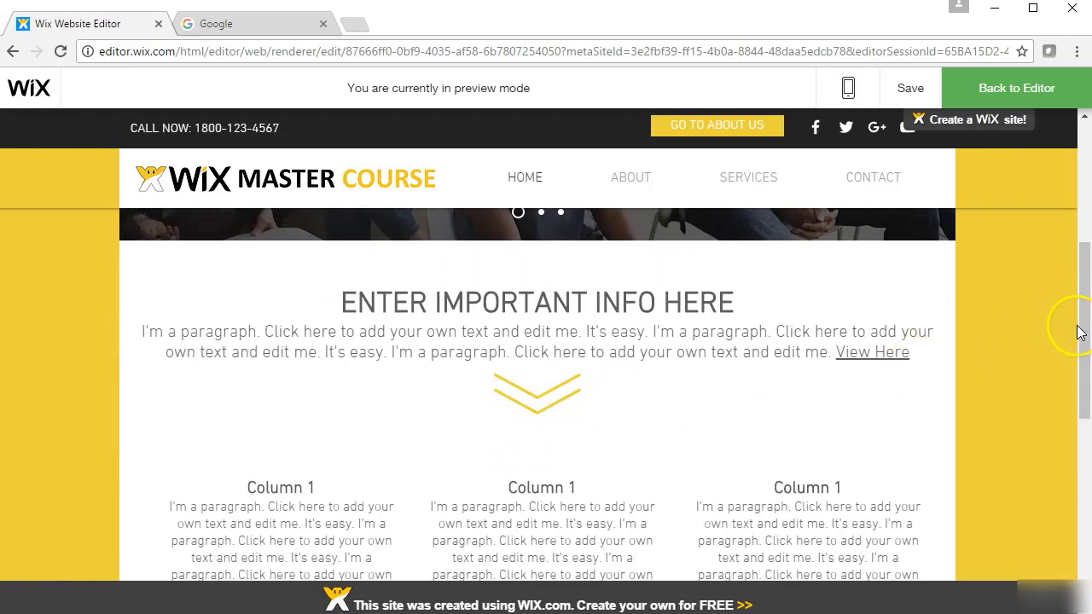
{"action": "left_click_drag", "start_coordinate": [1082, 328], "coordinate": [1085, 353]}
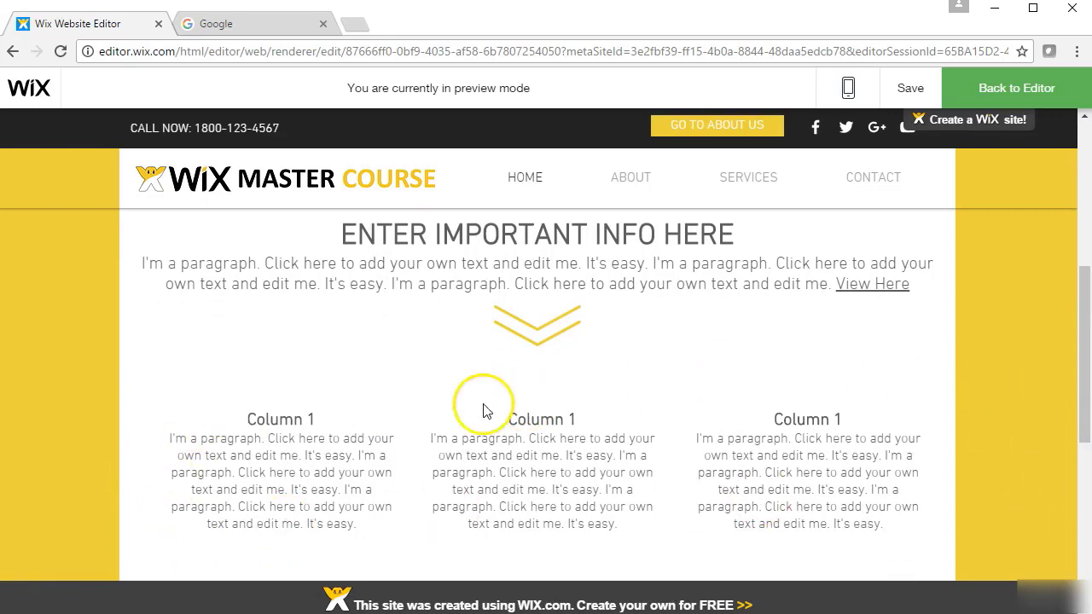
{"action": "left_click_drag", "start_coordinate": [1084, 342], "coordinate": [1087, 192]}
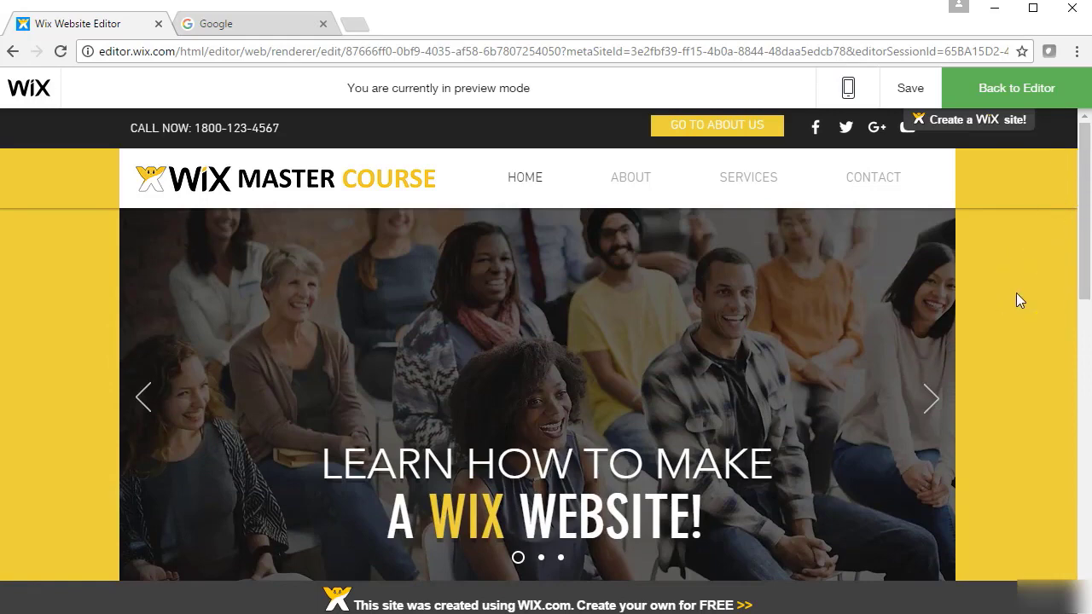
{"action": "left_click", "coordinate": [1013, 87]}
{"action": "left_click", "coordinate": [432, 158]}
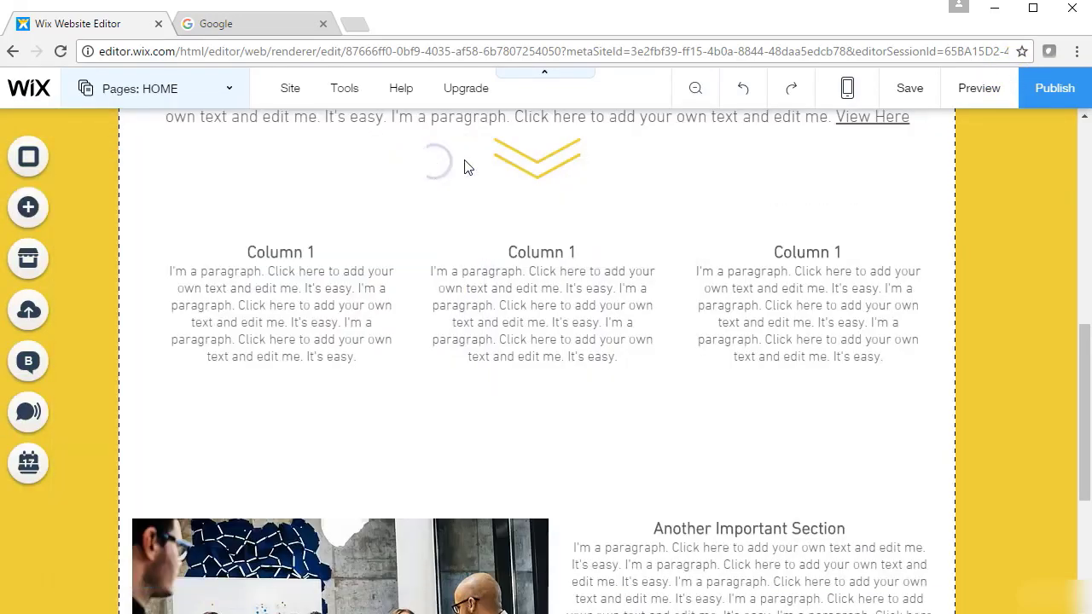
- Add the yellow button from the saved button styles and place it below the first column at about x 105, y 1009
{"action": "left_click_drag", "start_coordinate": [1083, 344], "coordinate": [1083, 144]}
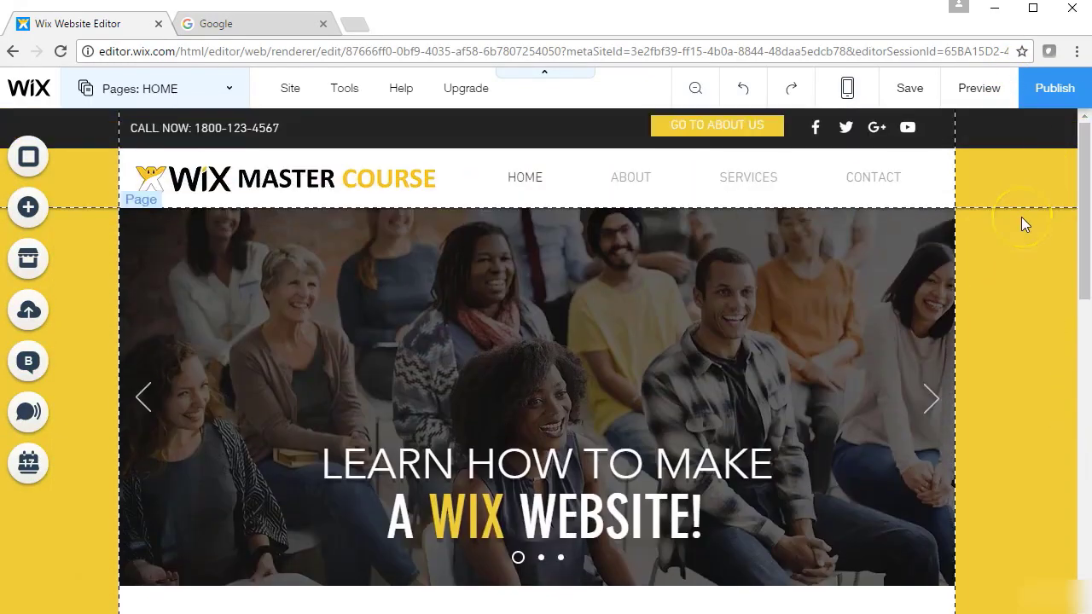
{"action": "left_click_drag", "start_coordinate": [1083, 205], "coordinate": [1075, 400]}
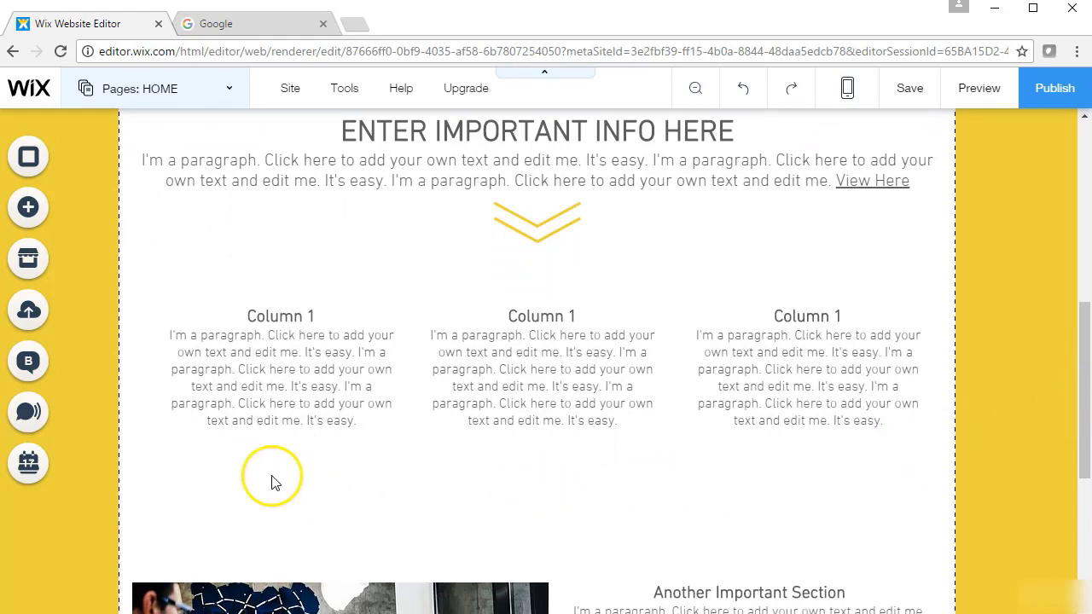
{"action": "left_click", "coordinate": [28, 209]}
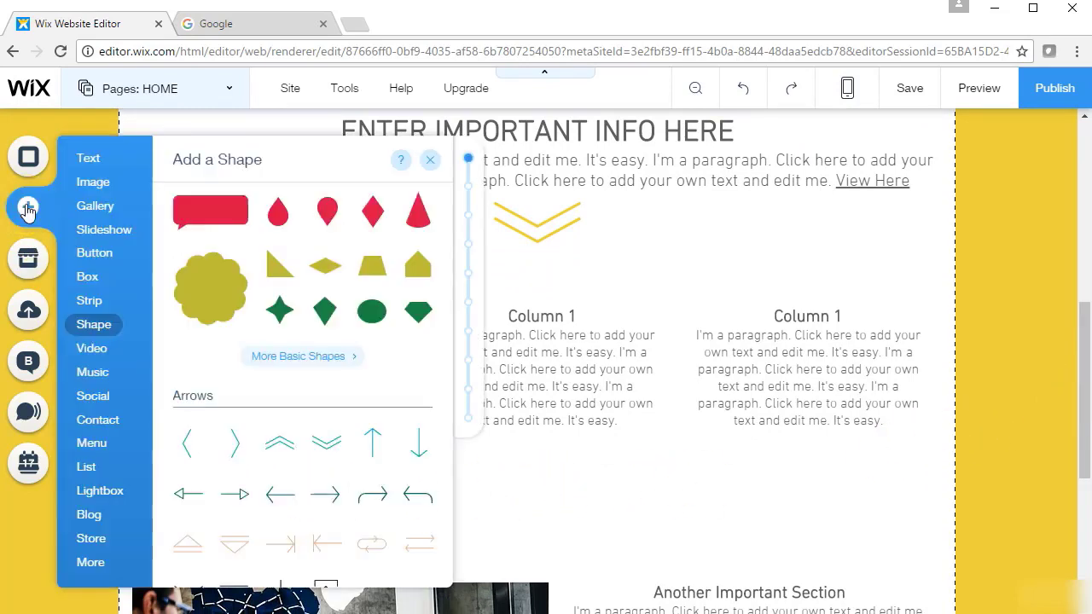
{"action": "left_click", "coordinate": [101, 254]}
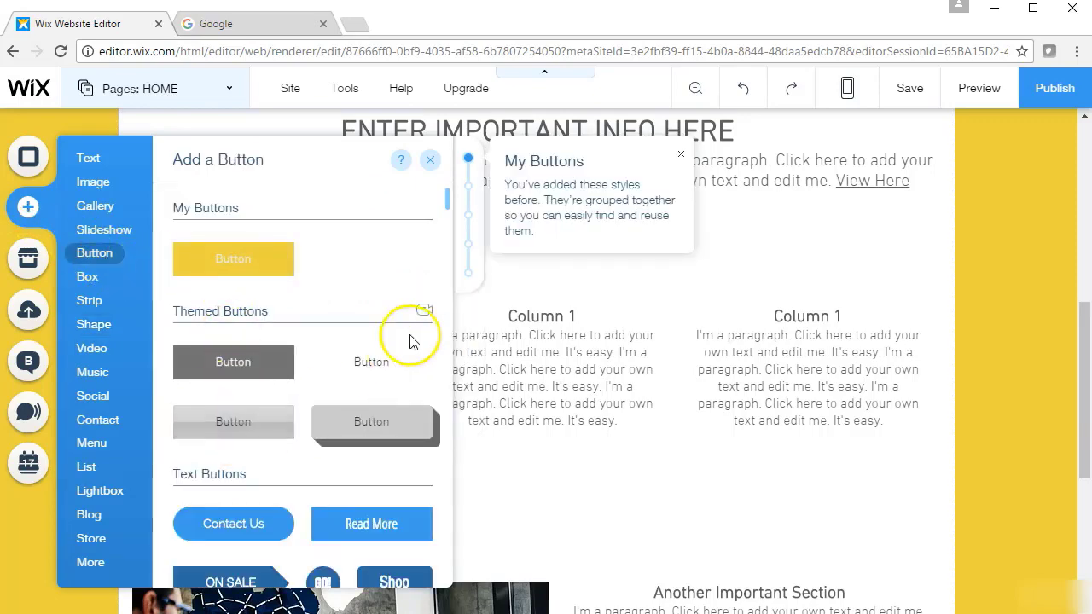
{"action": "mouse_move", "coordinate": [451, 195]}
{"action": "left_mouse_down"}
{"action": "mouse_move", "coordinate": [436, 341]}
{"action": "mouse_move", "coordinate": [452, 286]}
{"action": "mouse_move", "coordinate": [455, 175]}
{"action": "left_mouse_up"}
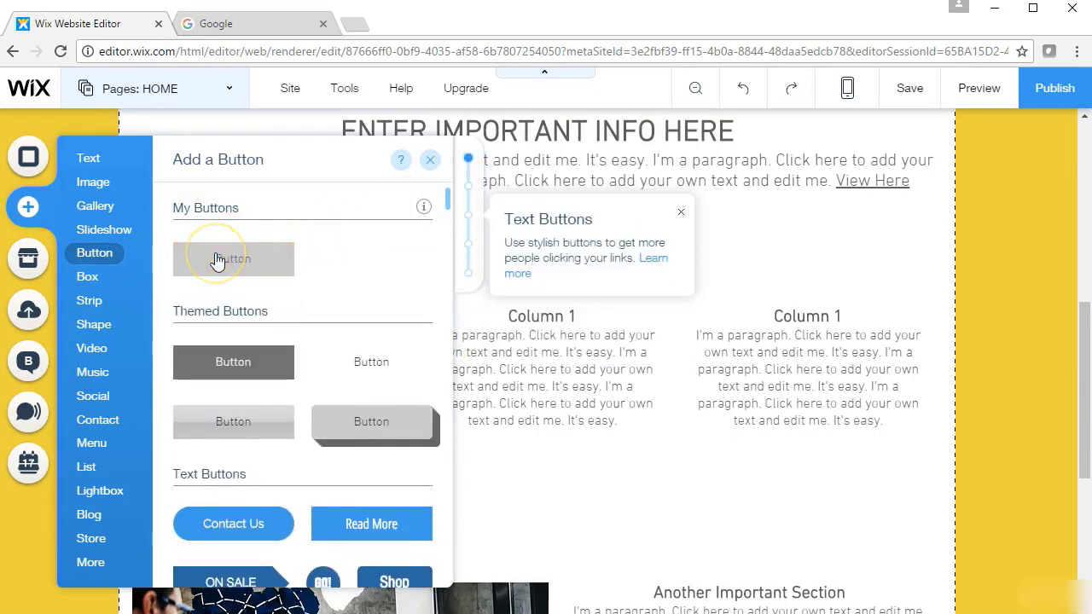
{"action": "left_click", "coordinate": [219, 260]}
{"action": "left_click_drag", "start_coordinate": [511, 367], "coordinate": [253, 480]}
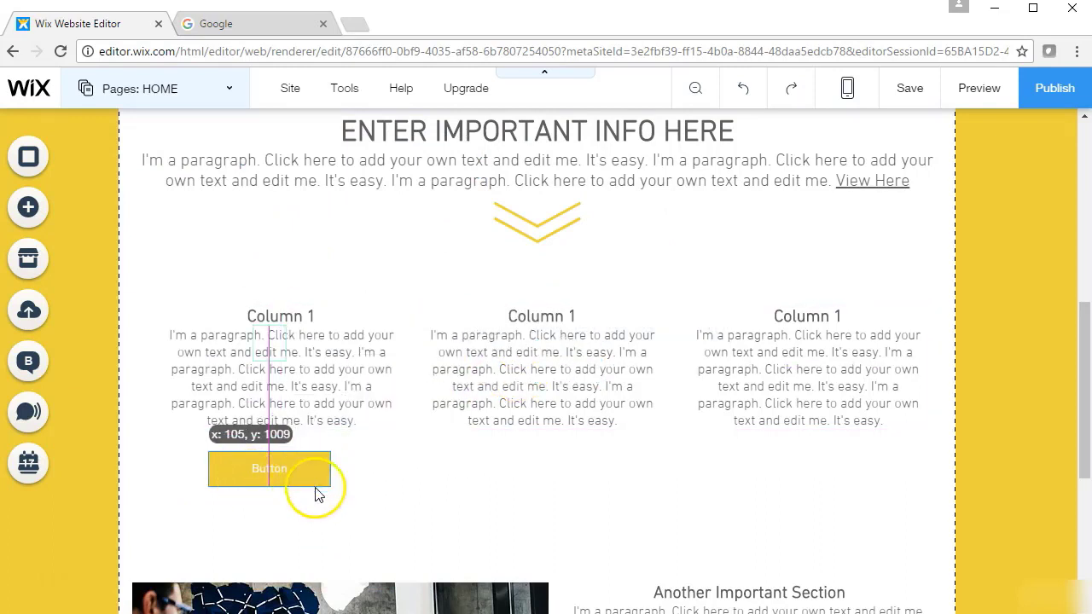
{"action": "left_click_drag", "start_coordinate": [315, 495], "coordinate": [316, 495]}
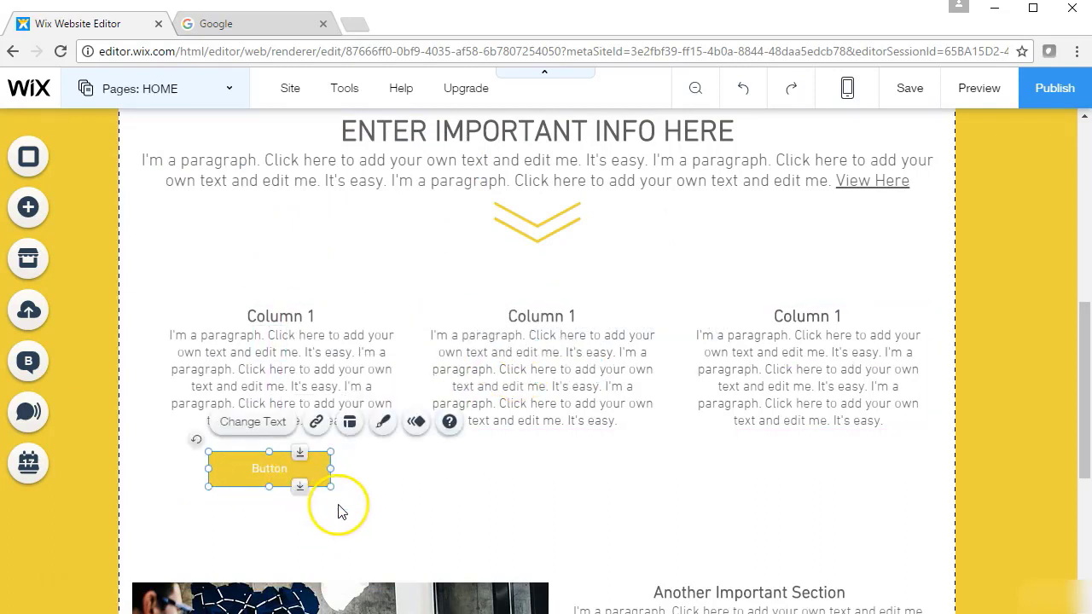
- Examine the yellow button's custom design options for fill and text in the regular and hover states
{"action": "left_click", "coordinate": [384, 424]}
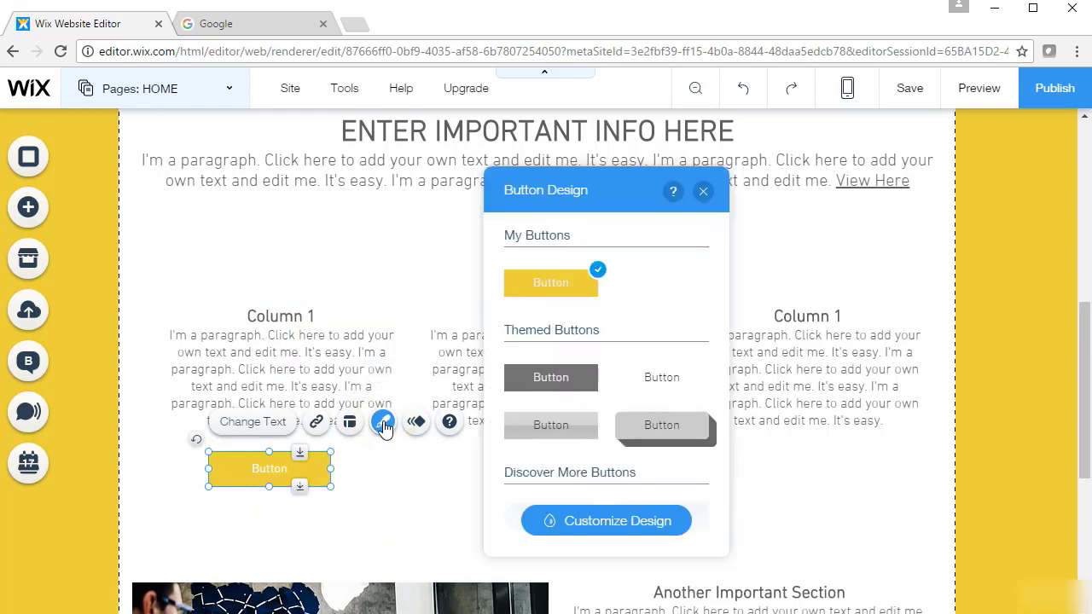
{"action": "left_click", "coordinate": [608, 520]}
{"action": "left_click", "coordinate": [629, 381]}
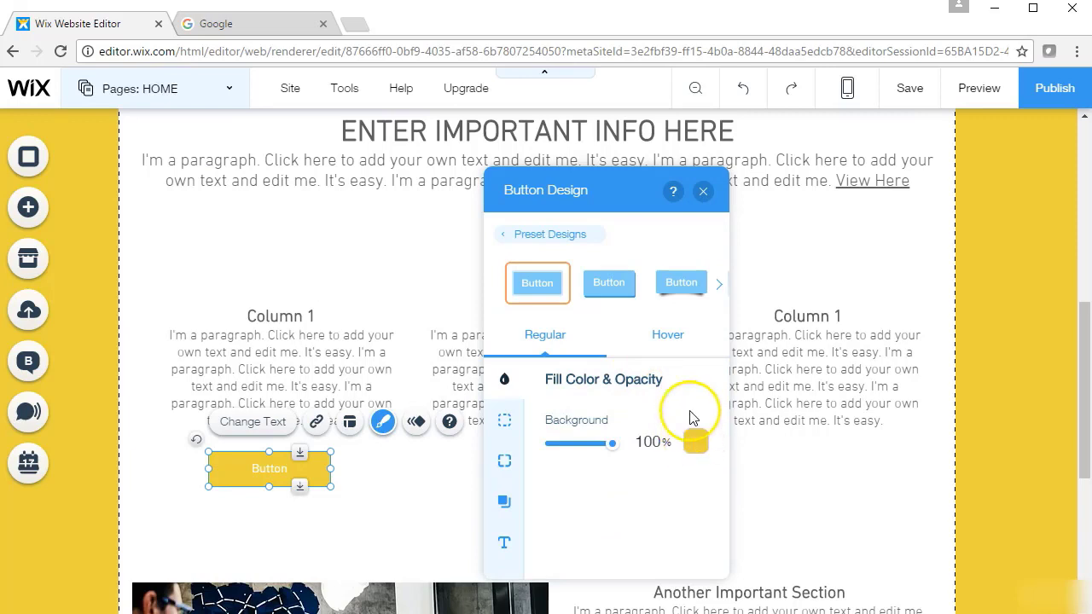
{"action": "left_click", "coordinate": [677, 345]}
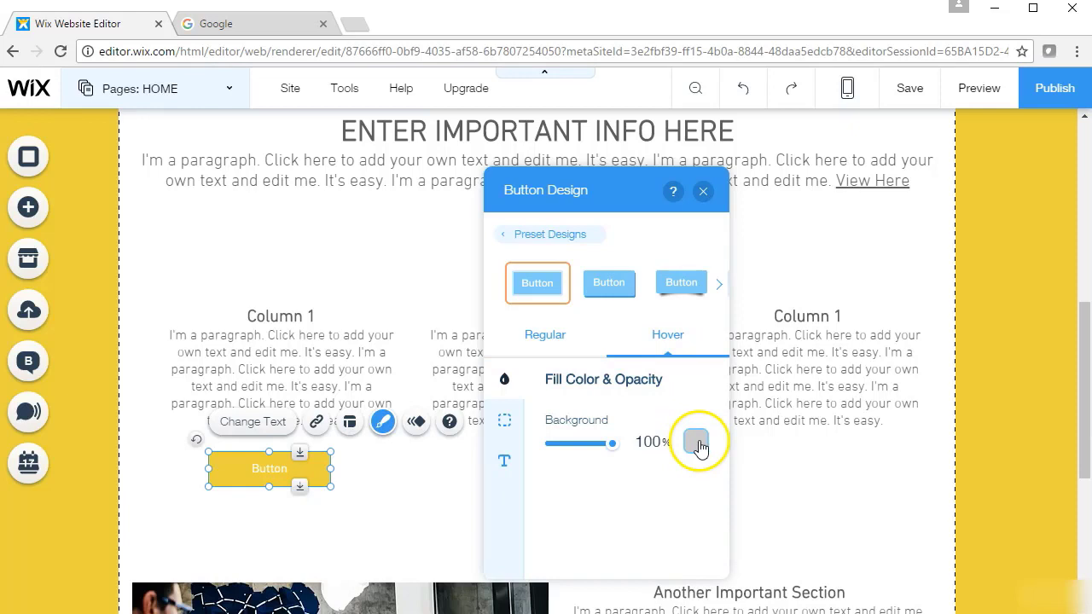
{"action": "left_click", "coordinate": [502, 457]}
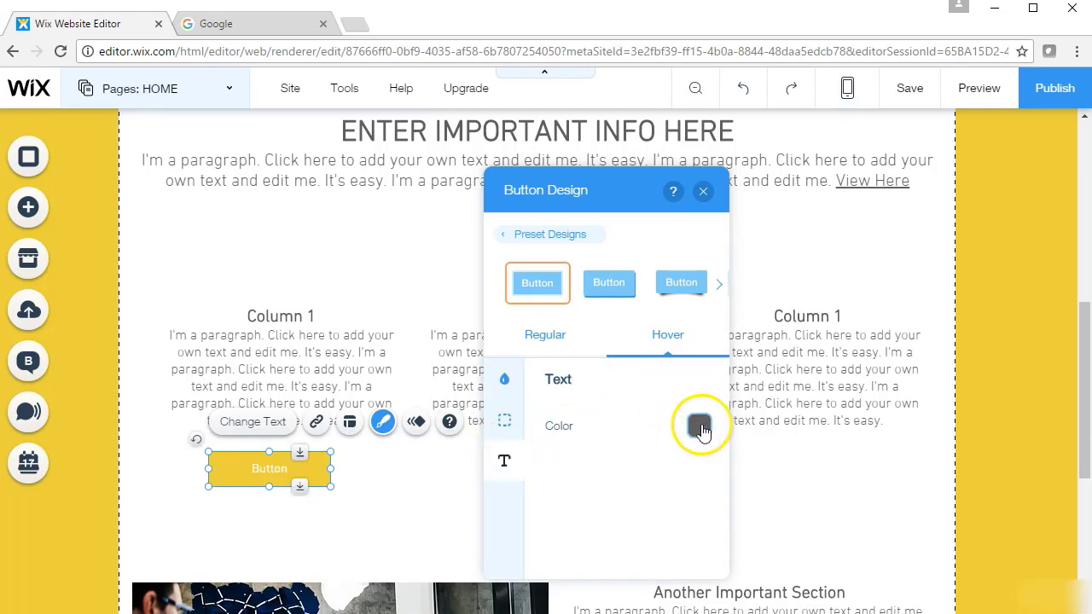
{"action": "left_click", "coordinate": [546, 338]}
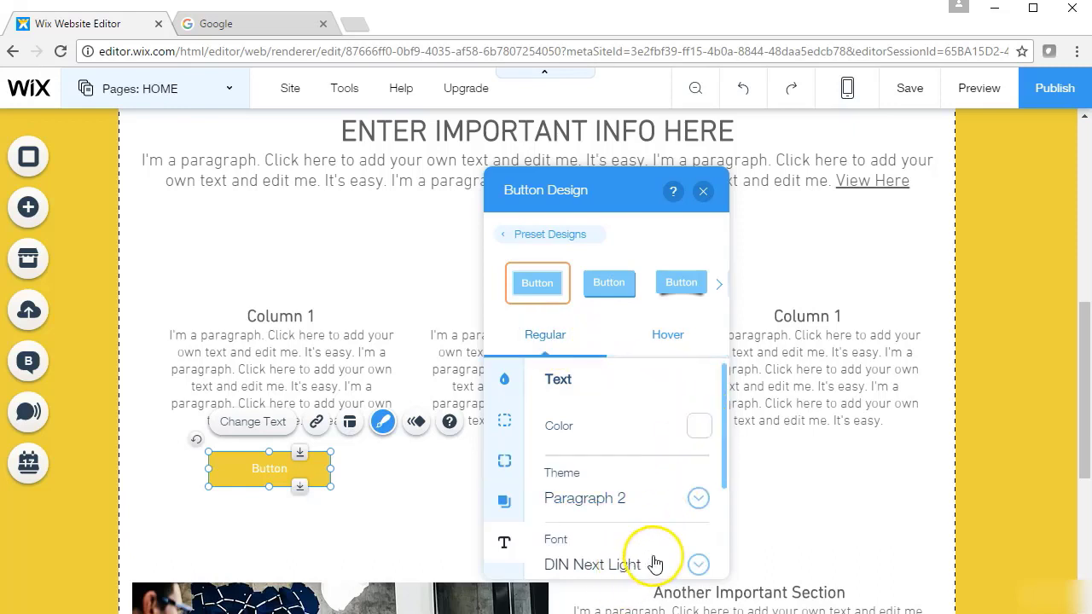
{"action": "left_click", "coordinate": [703, 193]}
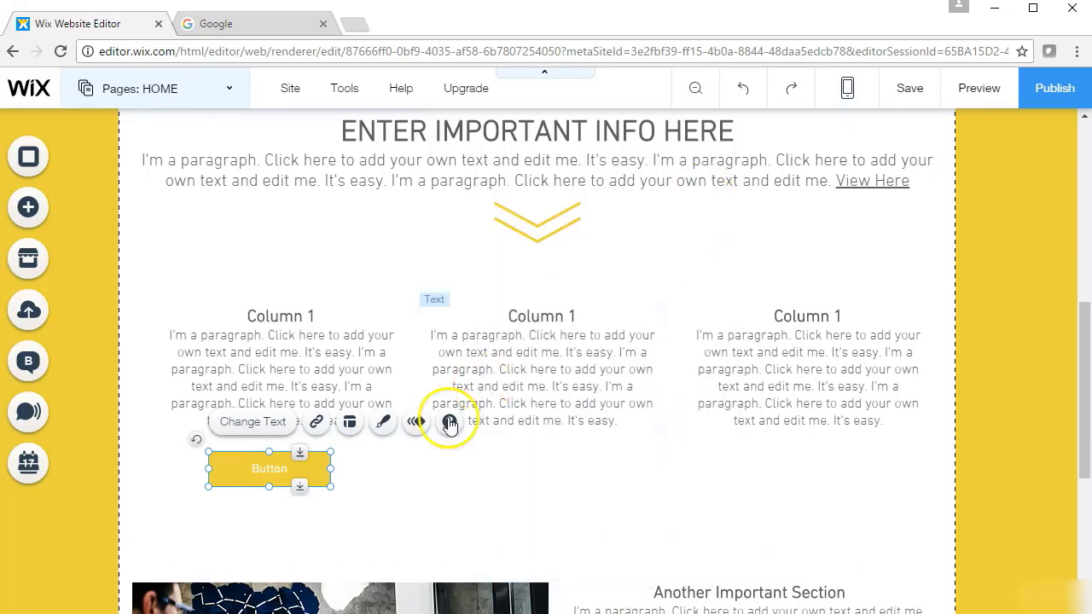
- Link the yellow button below the first column to the ABOUT page
{"action": "left_click", "coordinate": [315, 422]}
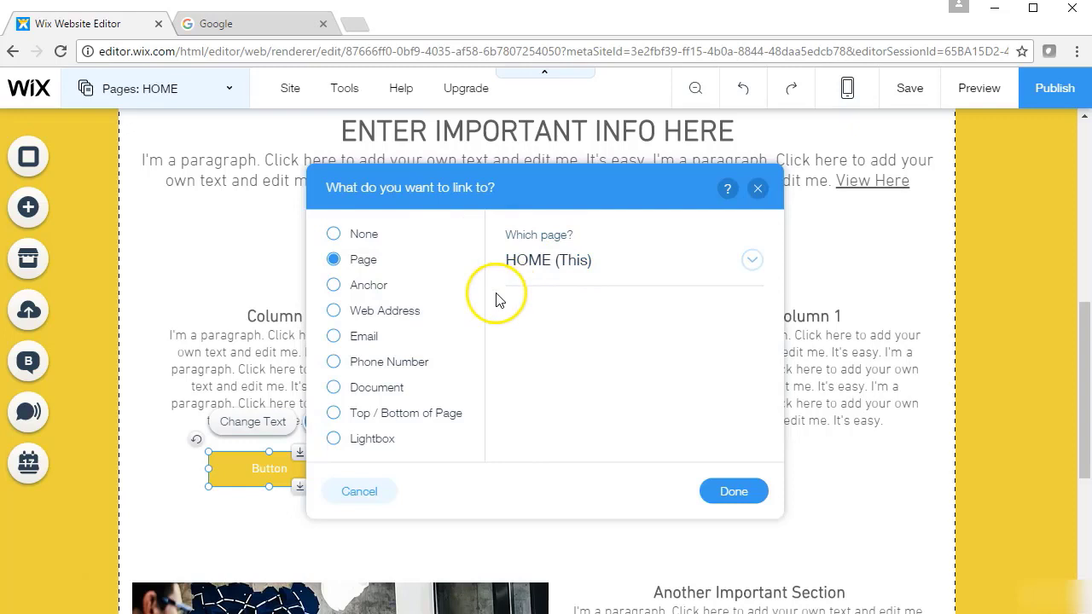
{"action": "left_click", "coordinate": [527, 263]}
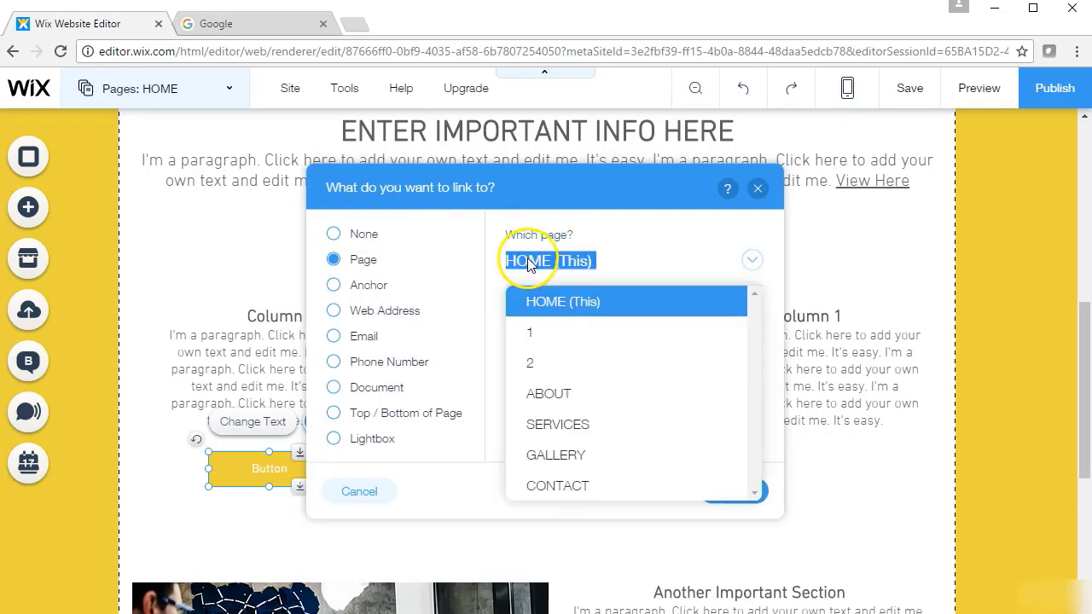
{"action": "left_click", "coordinate": [543, 400]}
{"action": "left_click", "coordinate": [728, 493]}
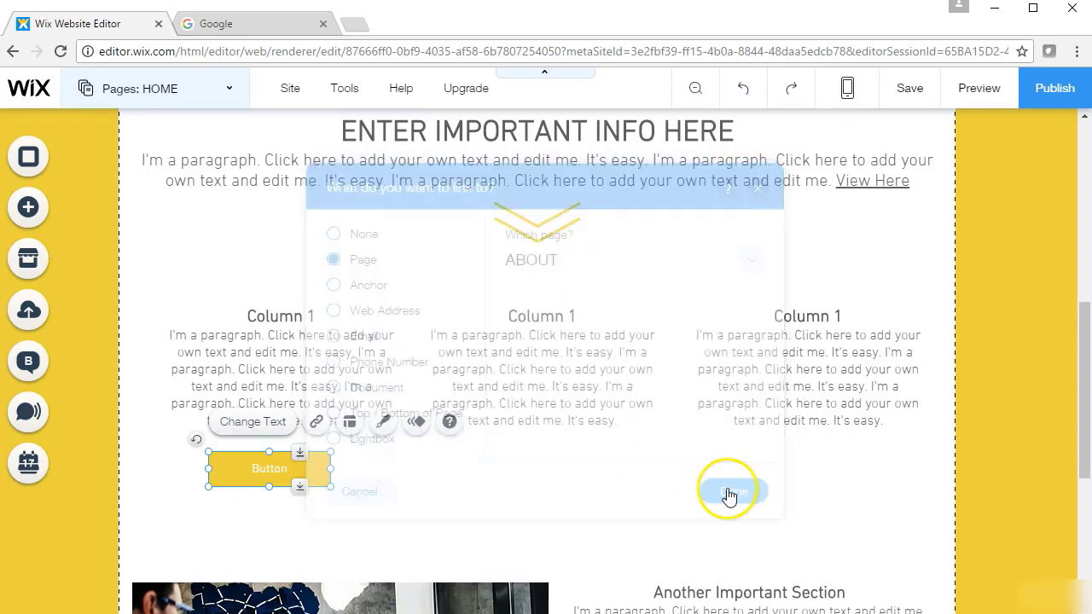
{"action": "left_click", "coordinate": [719, 512]}
- Move the yellow button so that it is centered beneath the first column's text
{"action": "left_click", "coordinate": [289, 471]}
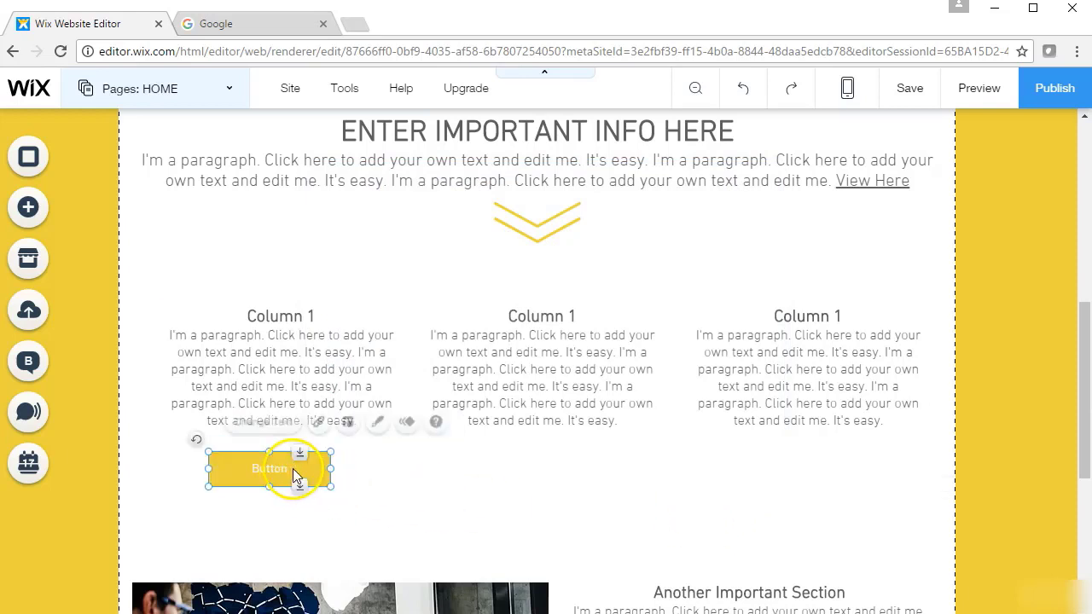
{"action": "left_click_drag", "start_coordinate": [292, 468], "coordinate": [290, 474]}
{"action": "left_click", "coordinate": [529, 482]}
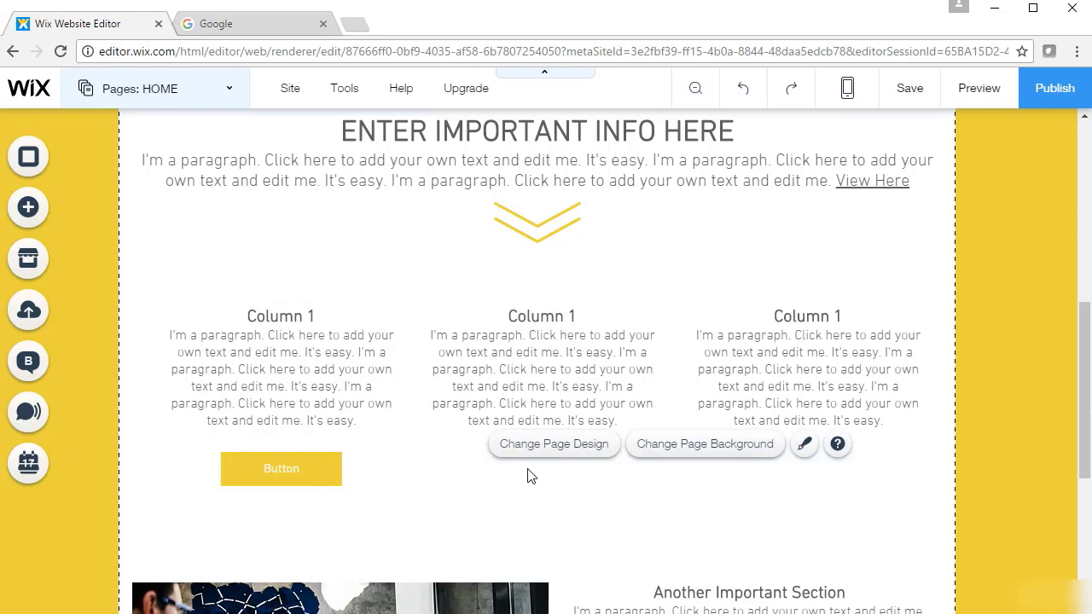
- Change the yellow button's text to "Learn More"
{"action": "left_click", "coordinate": [321, 462]}
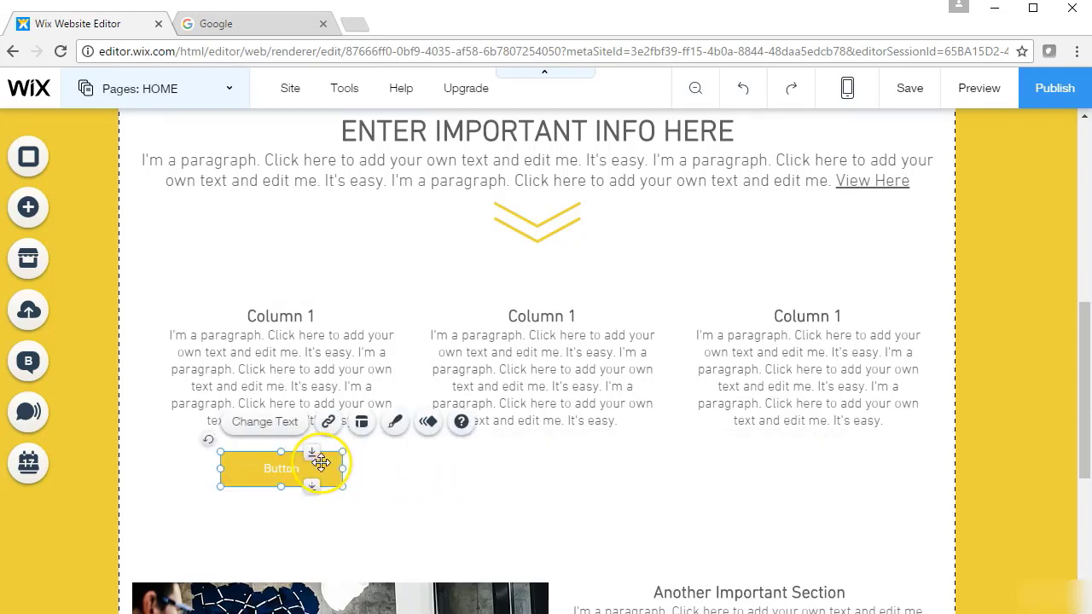
{"action": "left_click", "coordinate": [266, 420]}
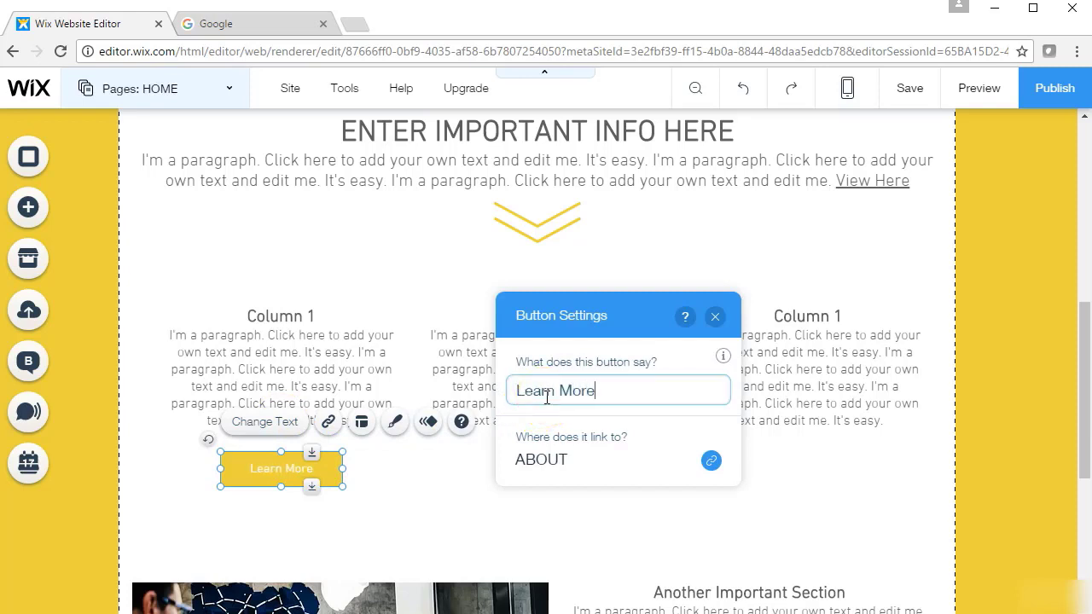
{"action": "left_click", "coordinate": [825, 509]}
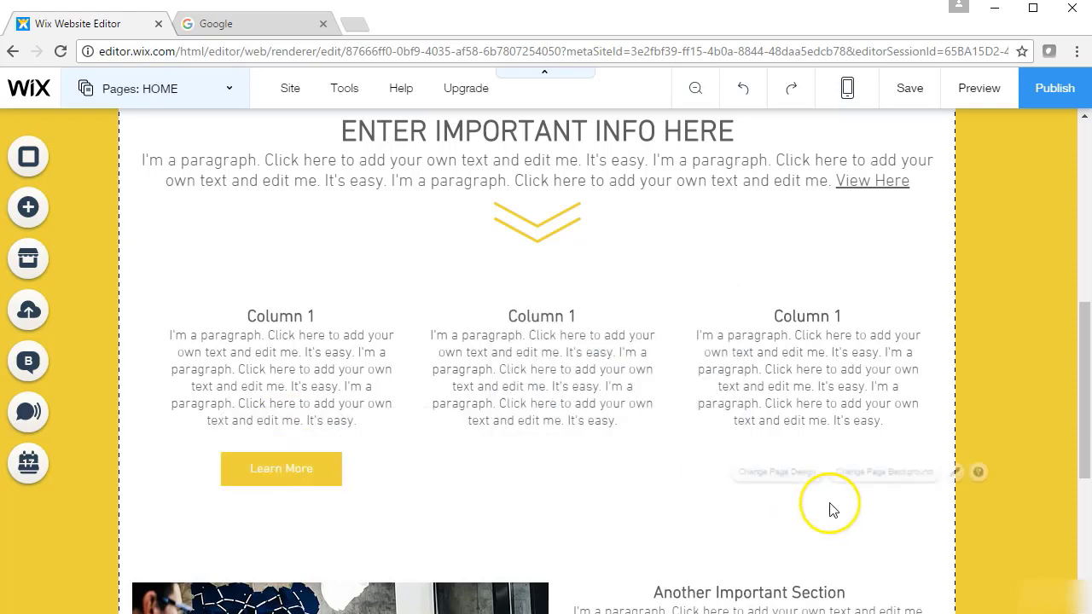
- Change the first column's heading to "Service 1" and finish editing the text
{"action": "left_click", "coordinate": [286, 345]}
{"action": "left_click", "coordinate": [196, 276]}
{"action": "left_click", "coordinate": [276, 321]}
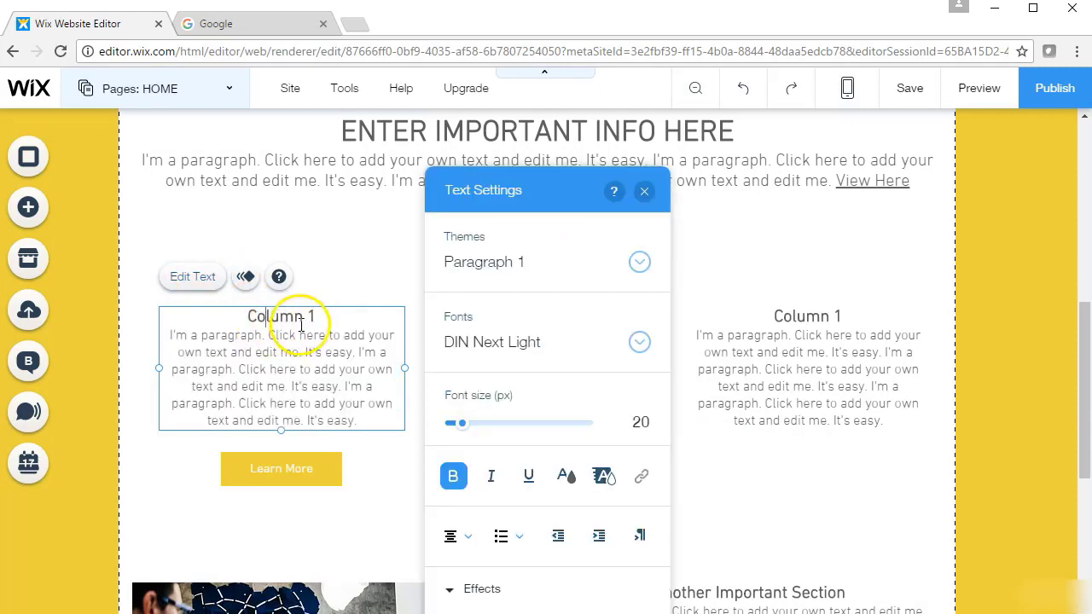
{"action": "left_click_drag", "start_coordinate": [304, 317], "coordinate": [174, 299]}
{"action": "type", "text": "Service"}
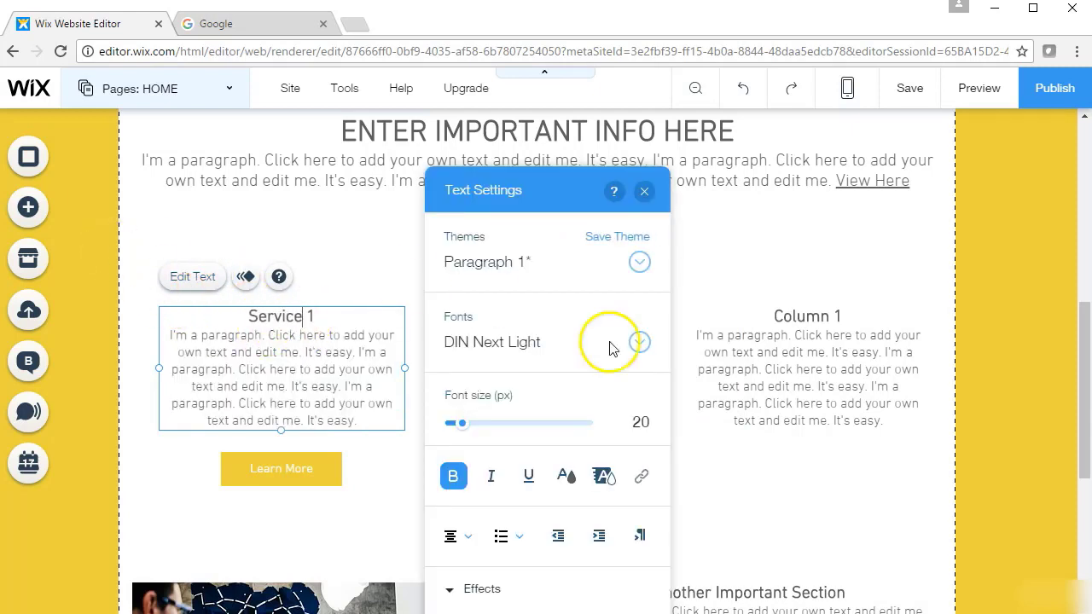
{"action": "left_click", "coordinate": [785, 474]}
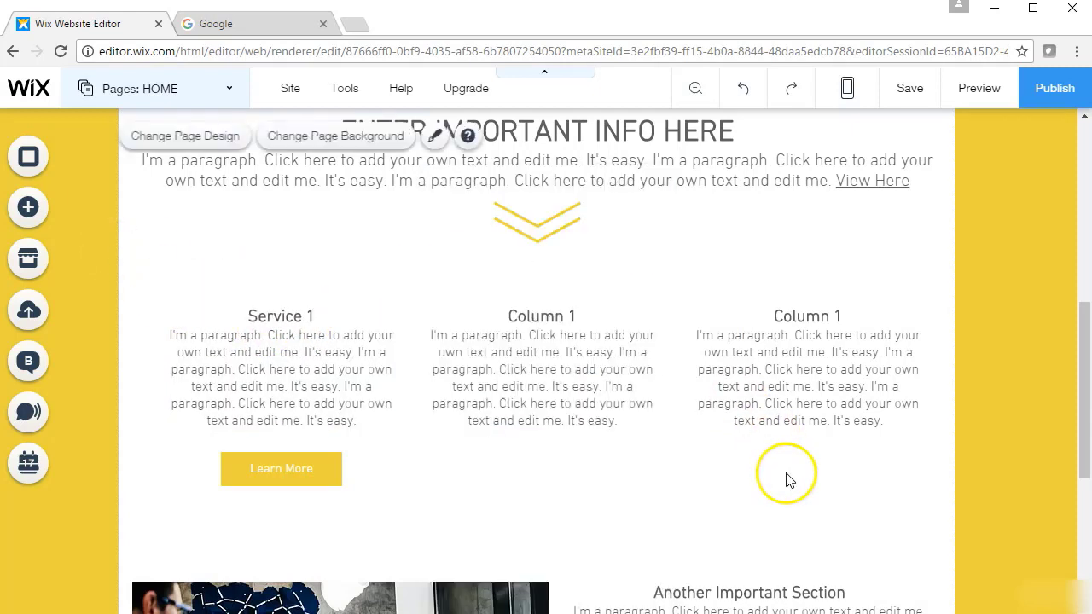
- Change the middle column's heading to "Service 2" and finish editing the text
{"action": "left_click", "coordinate": [559, 371]}
{"action": "left_click", "coordinate": [453, 276]}
{"action": "left_click", "coordinate": [558, 322]}
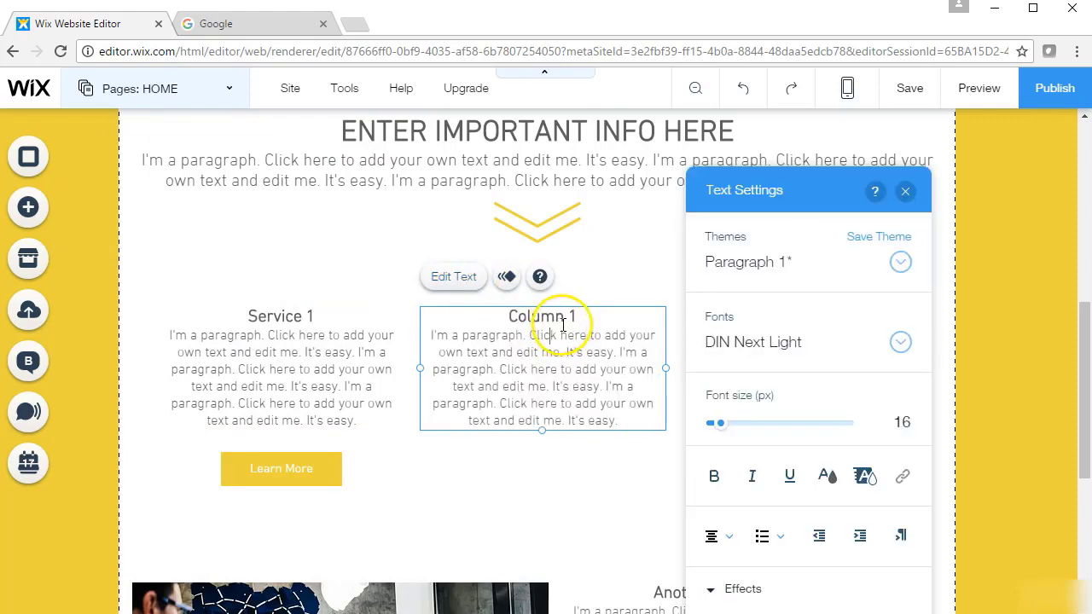
{"action": "left_click_drag", "start_coordinate": [565, 316], "coordinate": [435, 267]}
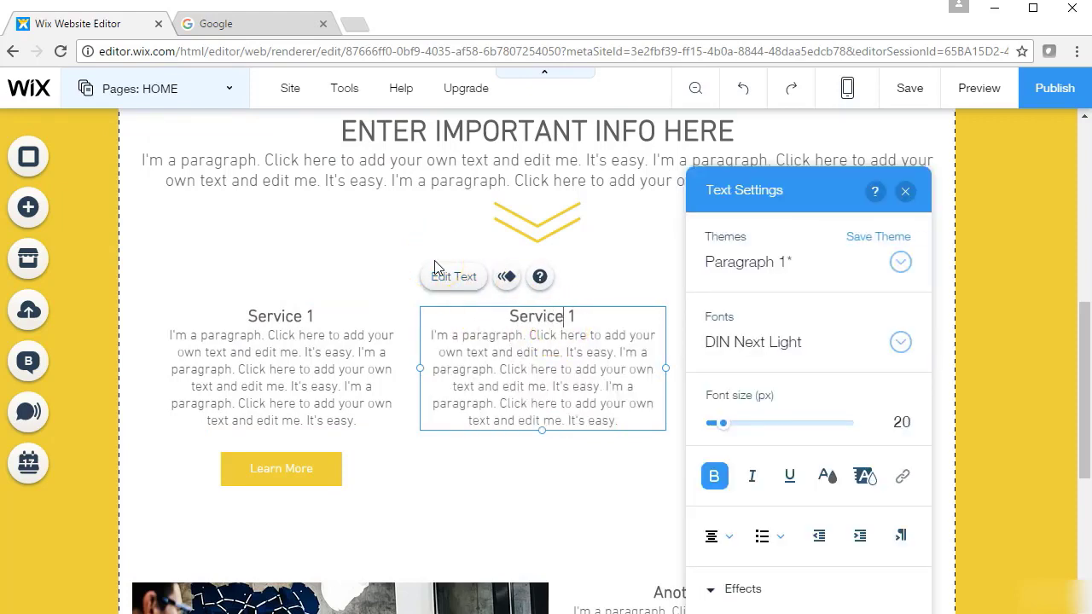
{"action": "left_click", "coordinate": [615, 324]}
{"action": "key", "text": "BackSpace"}
{"action": "type", "text": "2"}
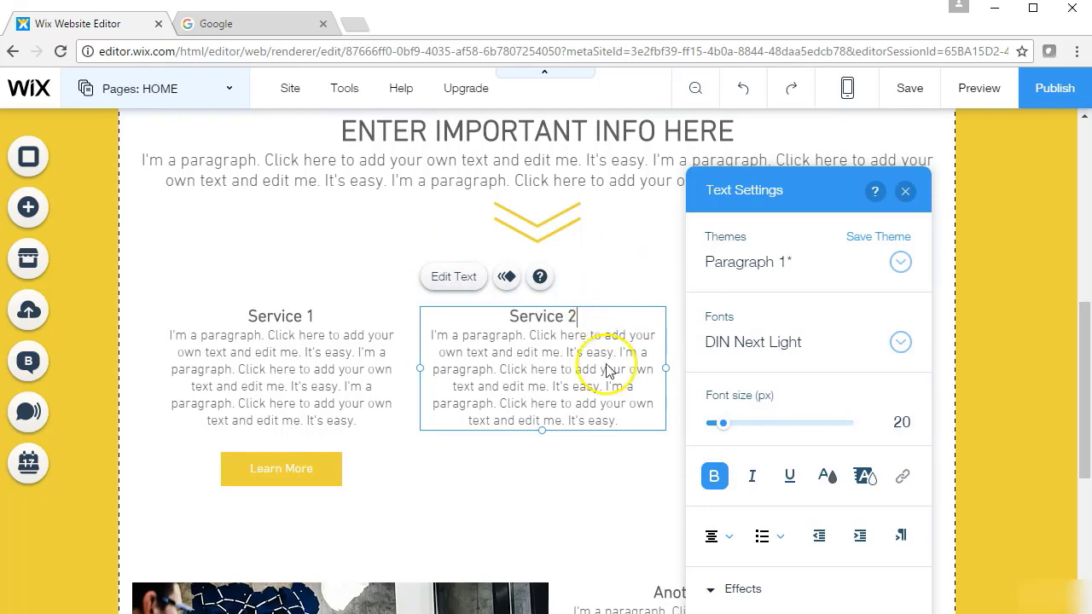
{"action": "left_click", "coordinate": [616, 470]}
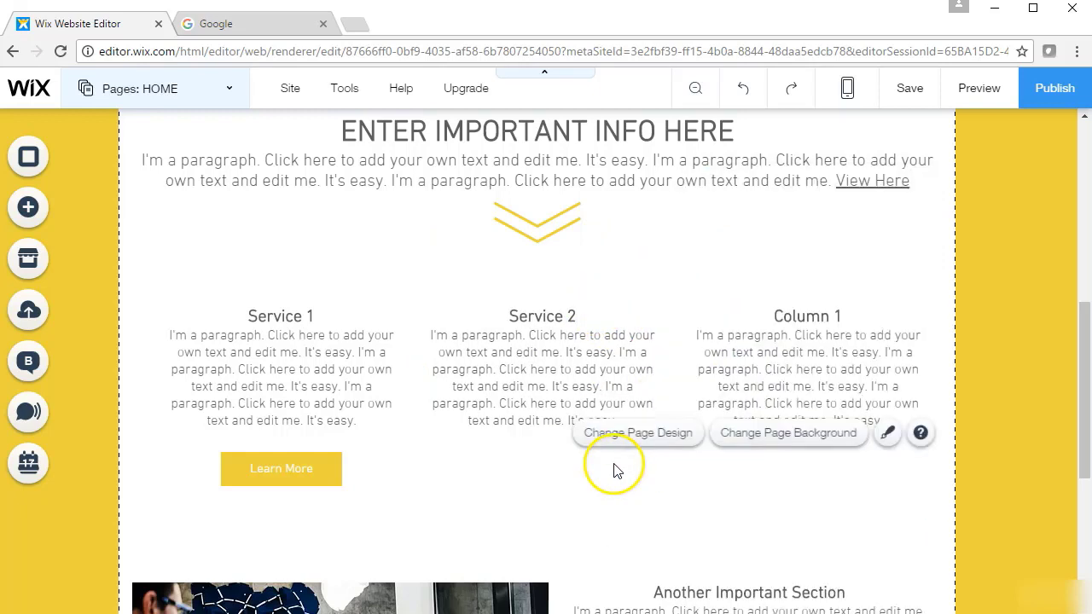
- Change the third column's heading to "Service 3" and finish editing the text
{"action": "left_click", "coordinate": [315, 464]}
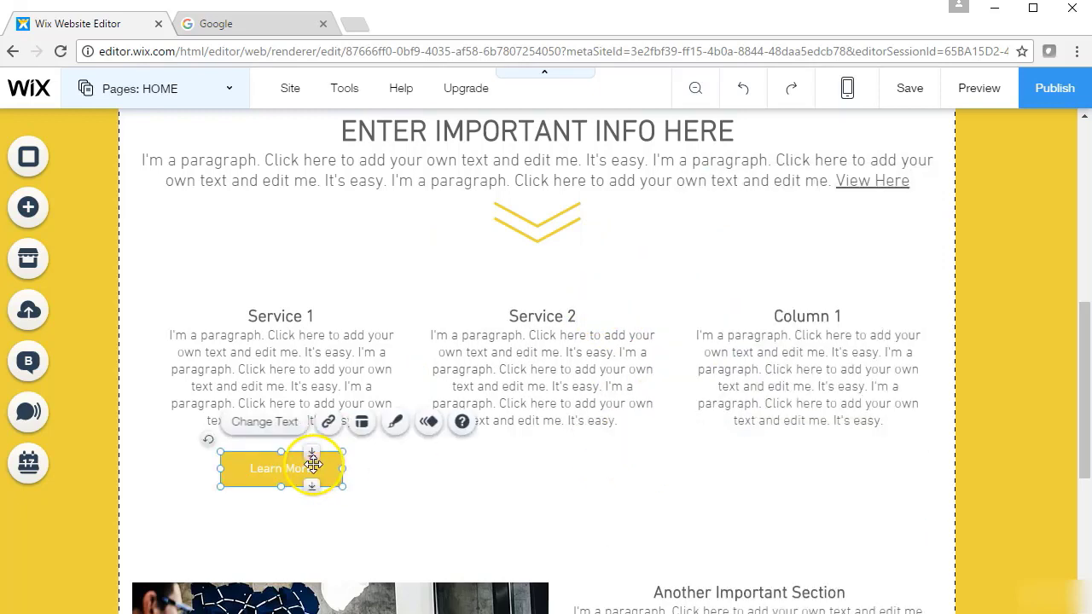
{"action": "left_click", "coordinate": [811, 333]}
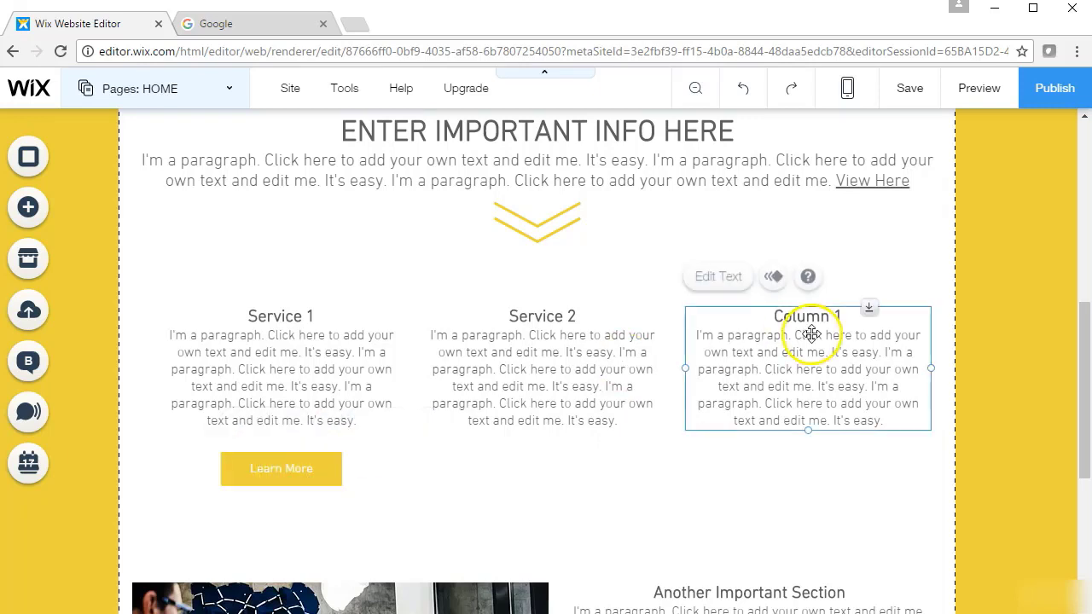
{"action": "double_click", "coordinate": [801, 319]}
{"action": "left_click_drag", "start_coordinate": [855, 317], "coordinate": [660, 278]}
{"action": "type", "text": "Service 3"}
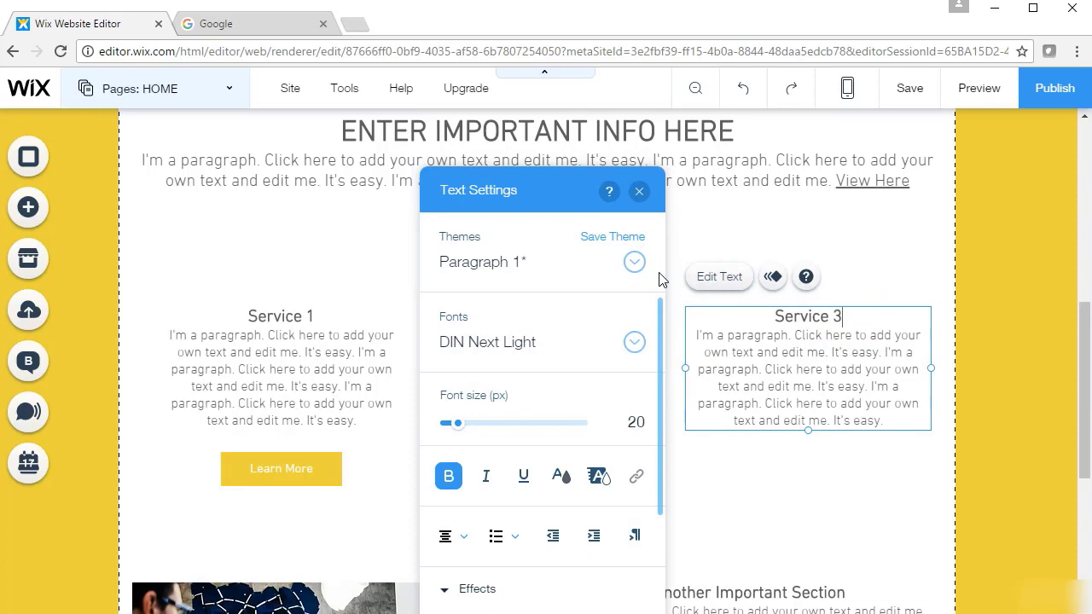
{"action": "left_click", "coordinate": [821, 487]}
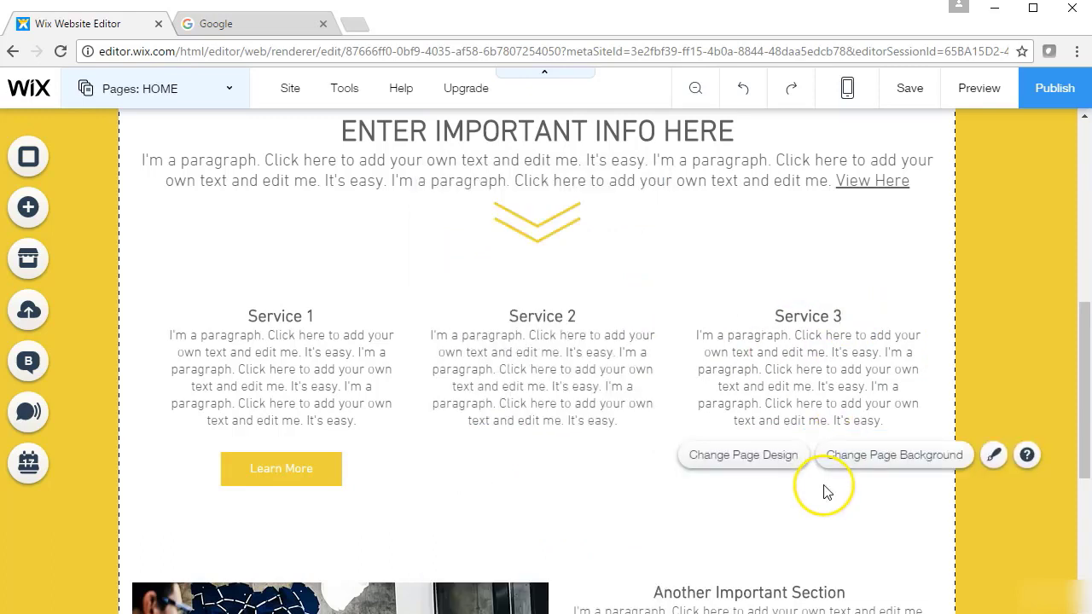
{"action": "left_click", "coordinate": [797, 379]}
{"action": "left_click", "coordinate": [537, 364]}
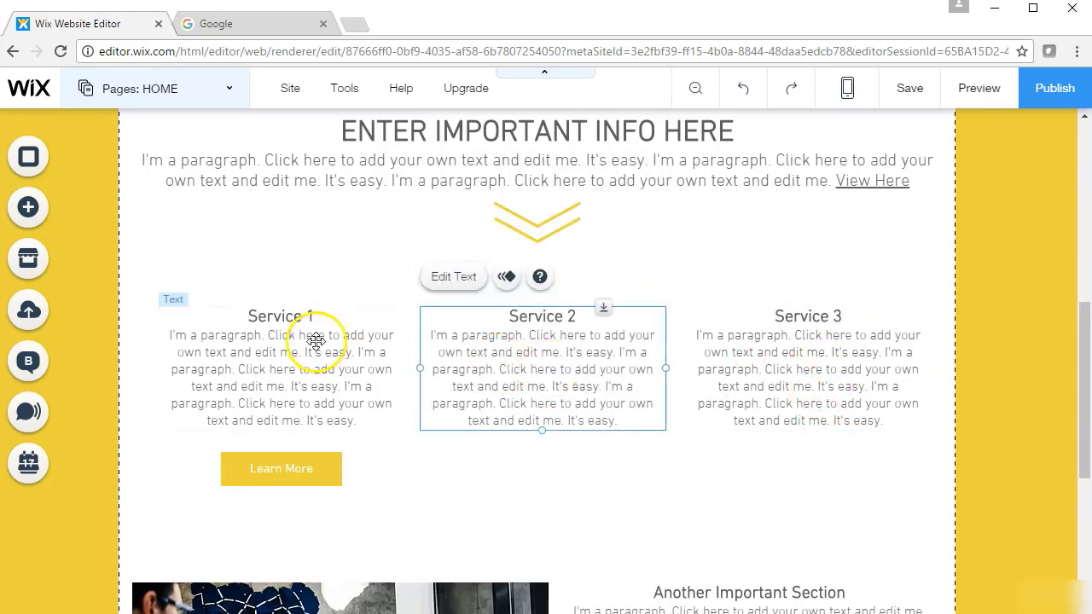
{"action": "left_click", "coordinate": [312, 341]}
{"action": "left_click", "coordinate": [475, 351]}
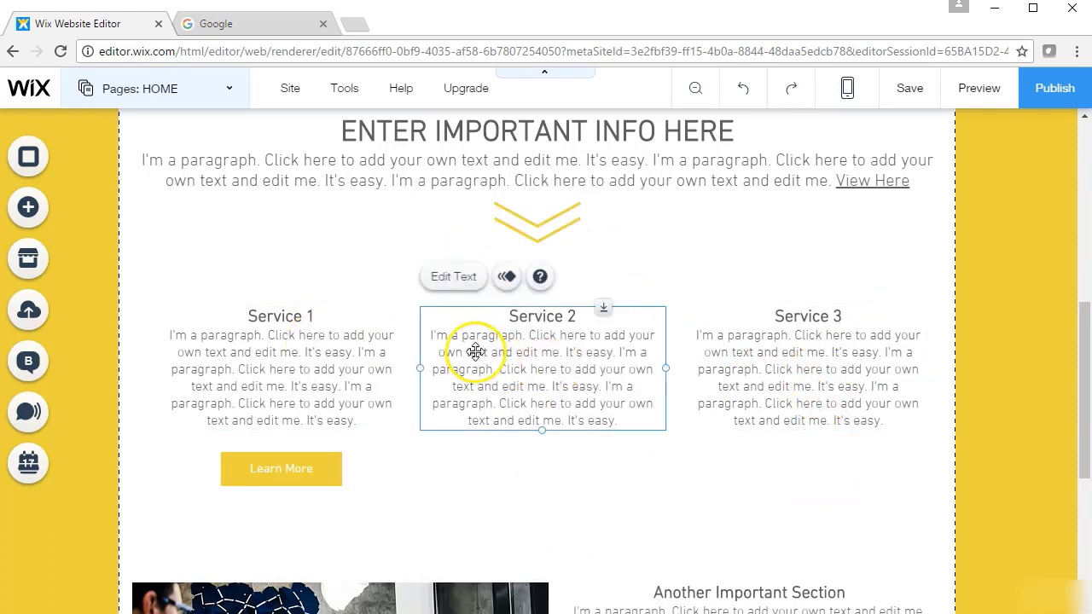
- Place copies of the "Learn More" button centered beneath the Service 2 and Service 3 columns, in line with the original
{"action": "left_click", "coordinate": [281, 465]}
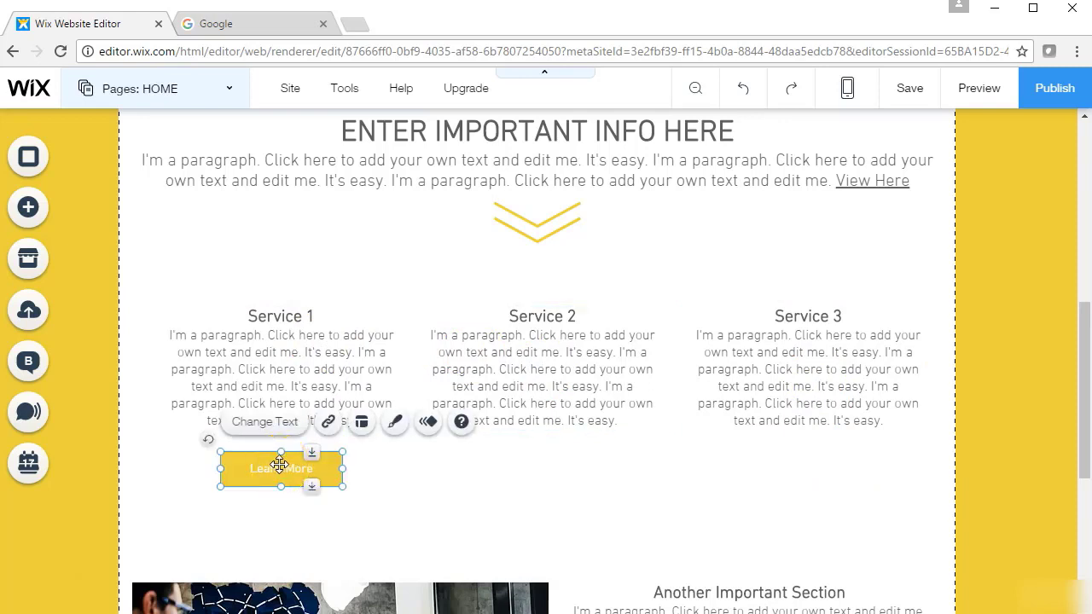
{"action": "left_click_drag", "start_coordinate": [279, 464], "coordinate": [541, 469]}
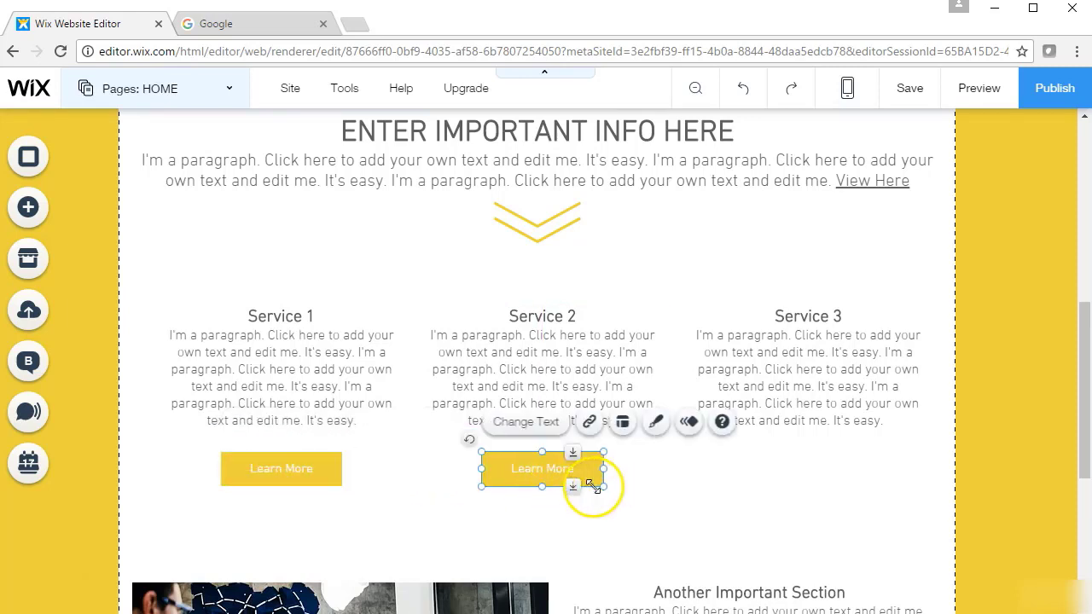
{"action": "right_click", "coordinate": [524, 476]}
{"action": "left_click", "coordinate": [594, 315]}
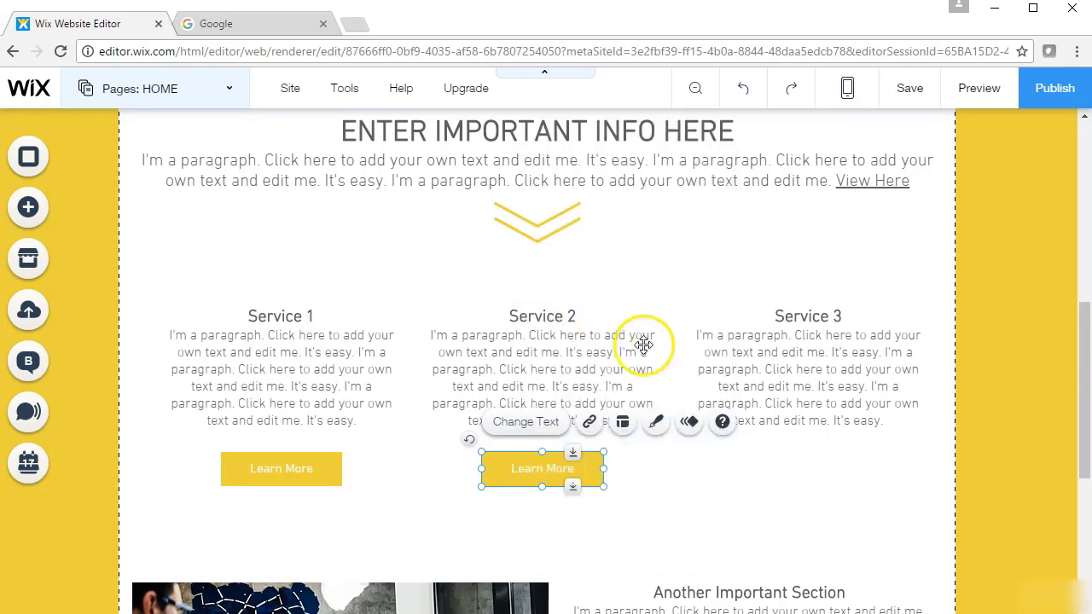
{"action": "left_click", "coordinate": [770, 476]}
{"action": "right_click", "coordinate": [754, 477]}
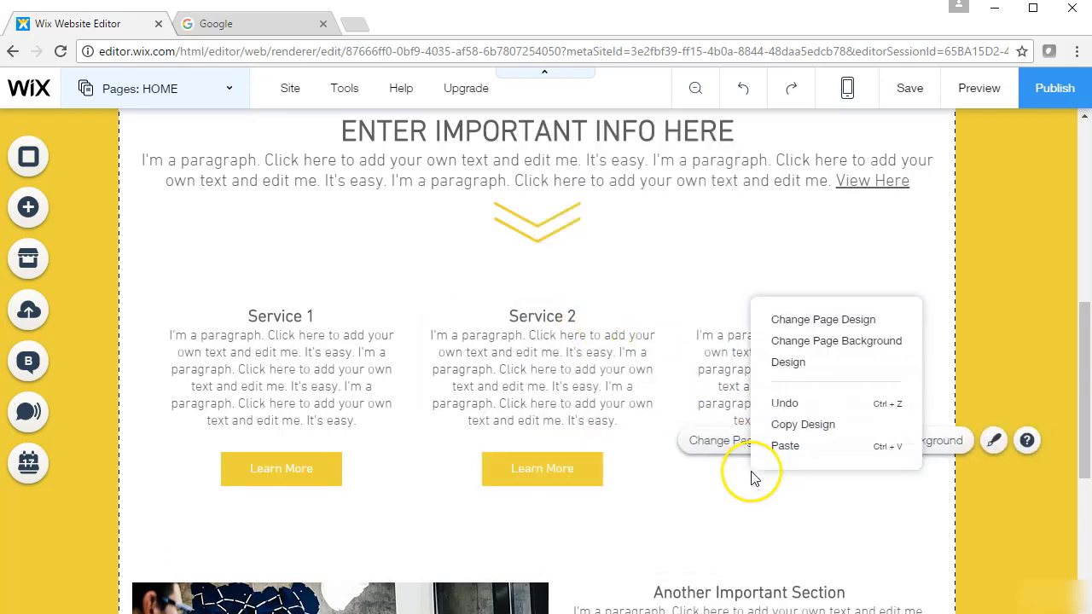
{"action": "left_click", "coordinate": [789, 445]}
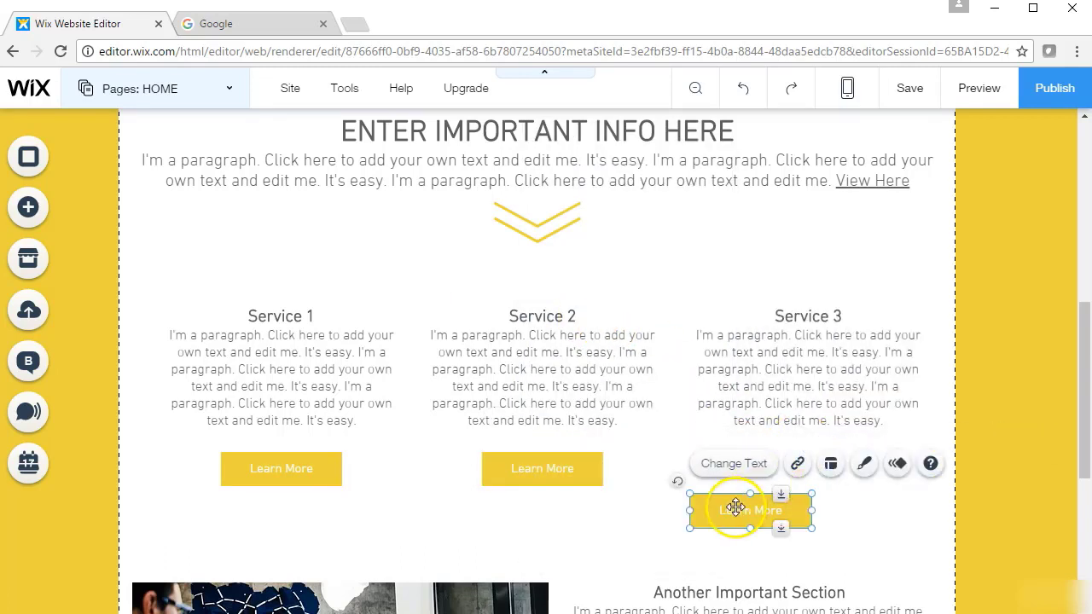
{"action": "left_click_drag", "start_coordinate": [730, 504], "coordinate": [792, 468]}
{"action": "left_click", "coordinate": [832, 550]}
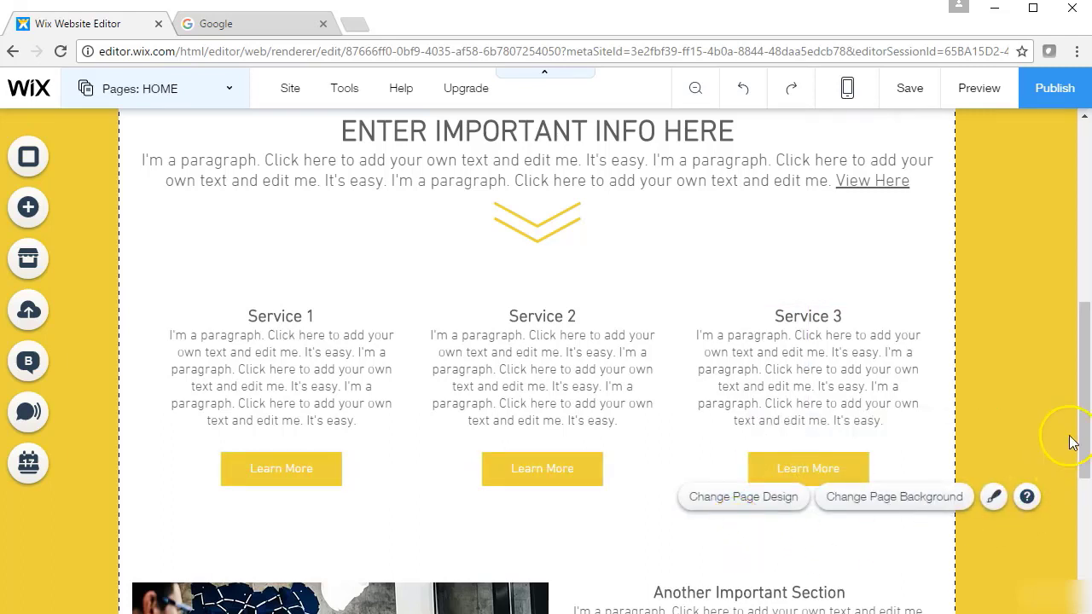
{"action": "mouse_move", "coordinate": [1084, 421]}
{"action": "left_mouse_down"}
{"action": "mouse_move", "coordinate": [1087, 242]}
{"action": "mouse_move", "coordinate": [1086, 453]}
{"action": "mouse_move", "coordinate": [1086, 424]}
{"action": "left_mouse_up"}
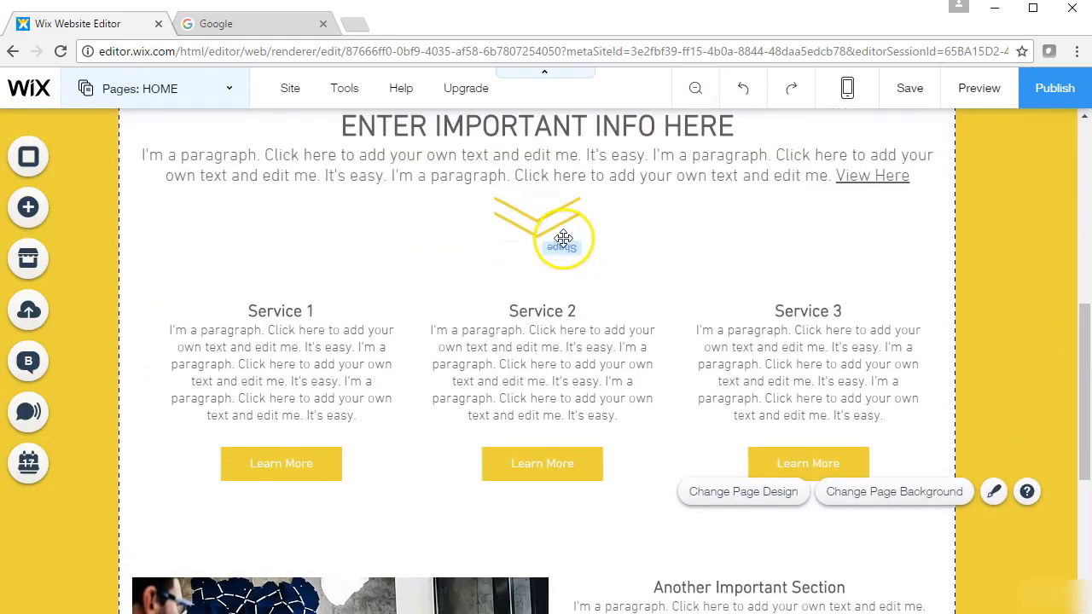
{"action": "left_click", "coordinate": [544, 220]}
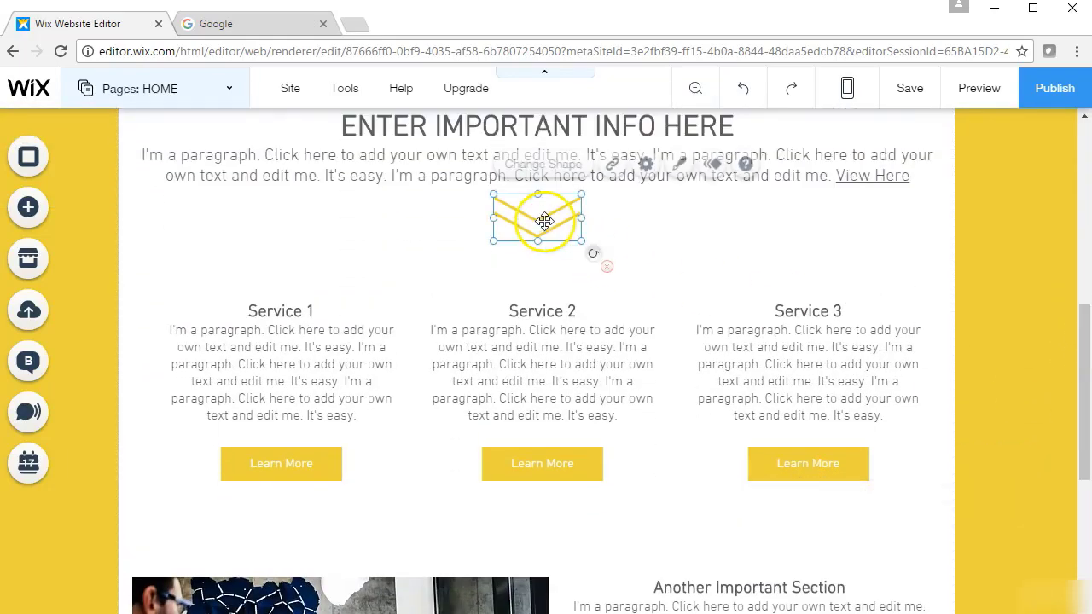
{"action": "left_click", "coordinate": [292, 460]}
{"action": "left_click", "coordinate": [561, 456]}
{"action": "left_click", "coordinate": [843, 458]}
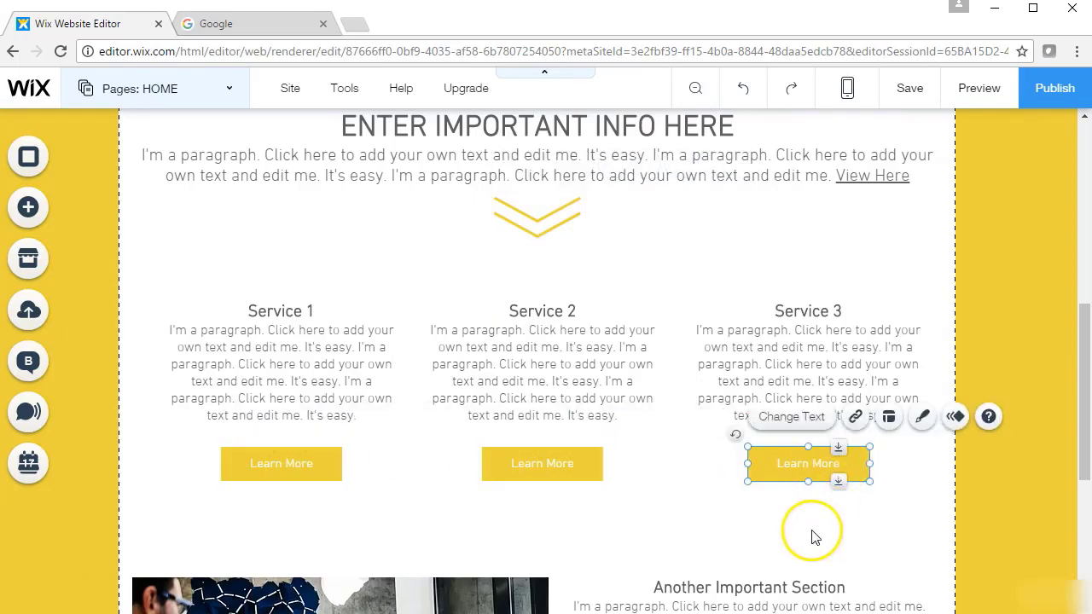
{"action": "left_click", "coordinate": [813, 532]}
- Add the social bar with colored square icons and place it beneath the Service 3 button, above "Another Important Section"
{"action": "left_click_drag", "start_coordinate": [1087, 384], "coordinate": [1086, 415]}
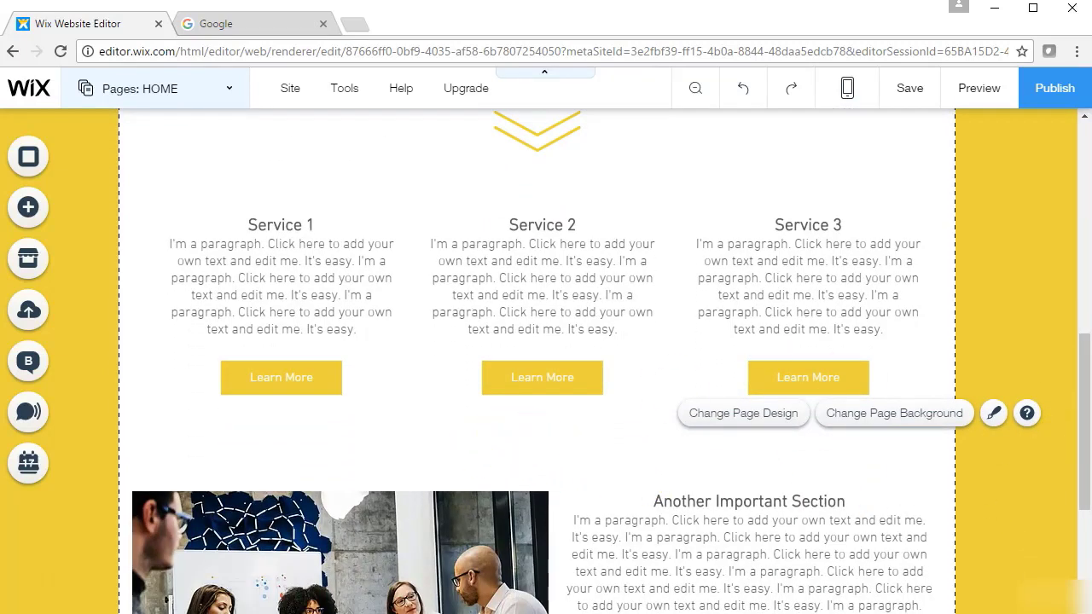
{"action": "mouse_move", "coordinate": [1079, 454]}
{"action": "left_mouse_down"}
{"action": "mouse_move", "coordinate": [1083, 243]}
{"action": "mouse_move", "coordinate": [1085, 516]}
{"action": "mouse_move", "coordinate": [1085, 224]}
{"action": "mouse_move", "coordinate": [1083, 439]}
{"action": "left_mouse_up"}
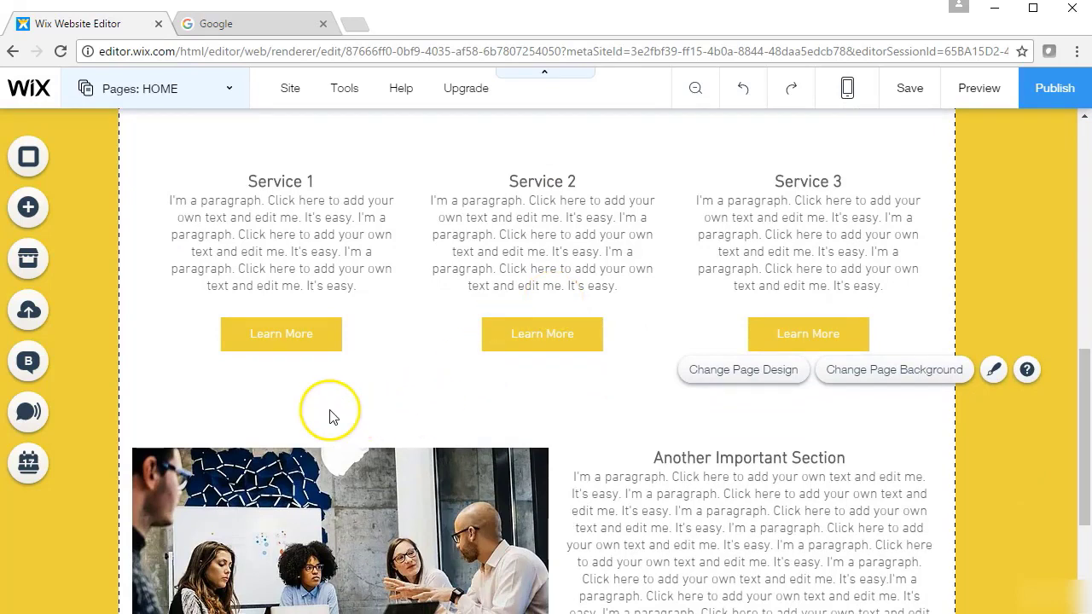
{"action": "left_click", "coordinate": [25, 207]}
{"action": "left_click", "coordinate": [93, 398]}
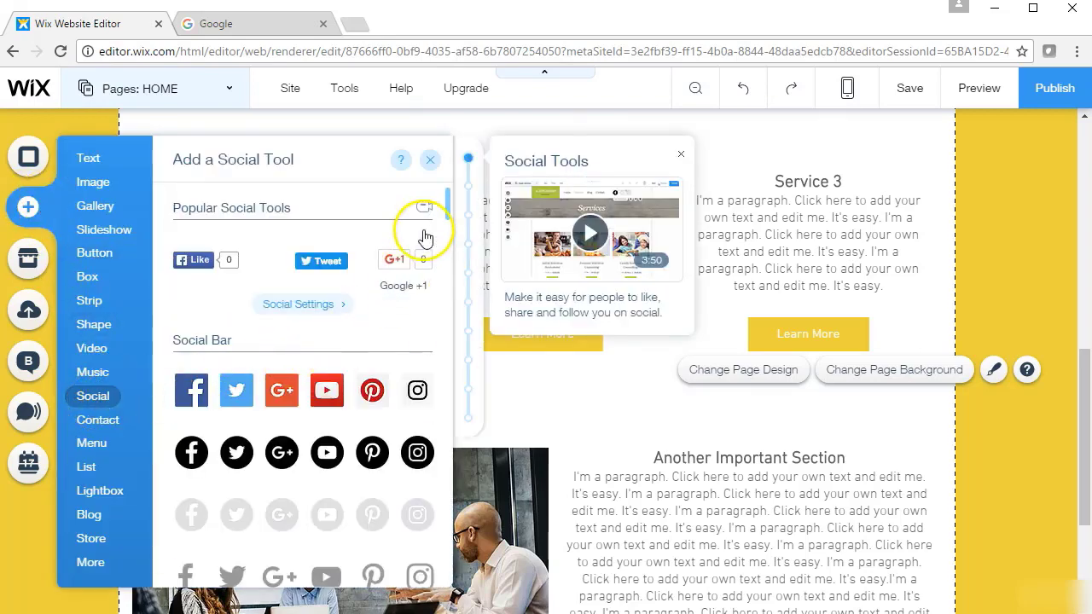
{"action": "scroll", "coordinate": [434, 204], "scroll_direction": "down", "scroll_amount": 3}
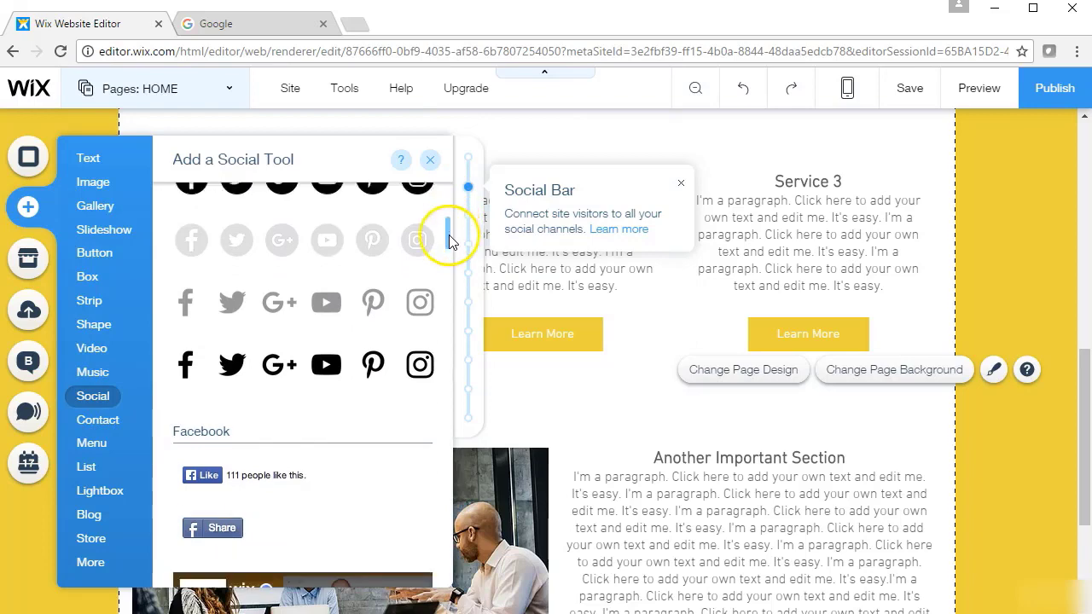
{"action": "left_click_drag", "start_coordinate": [450, 240], "coordinate": [446, 216]}
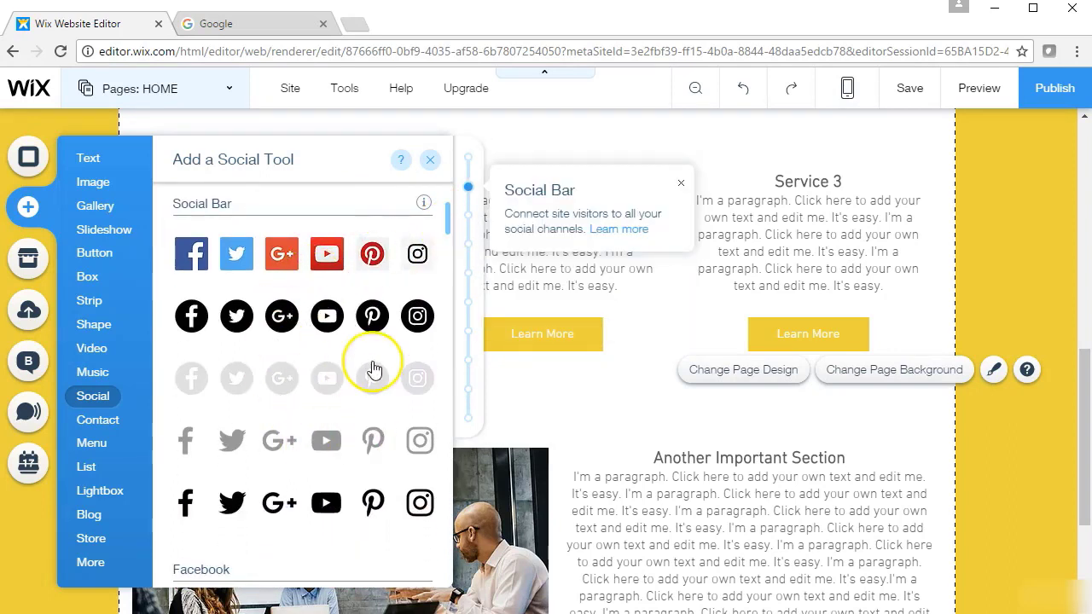
{"action": "left_click", "coordinate": [311, 254]}
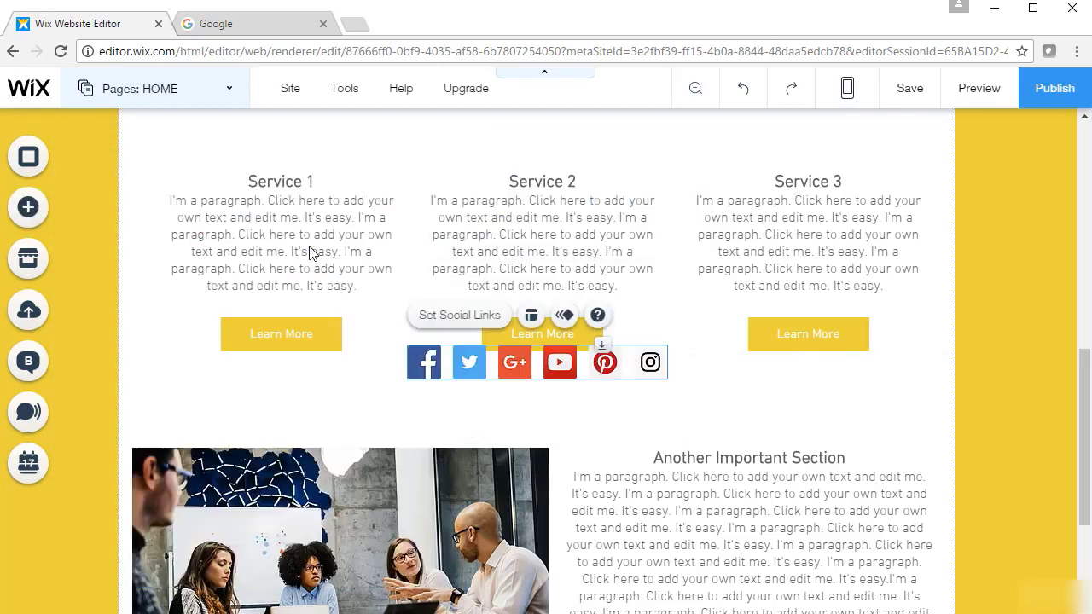
{"action": "left_click_drag", "start_coordinate": [513, 364], "coordinate": [737, 404]}
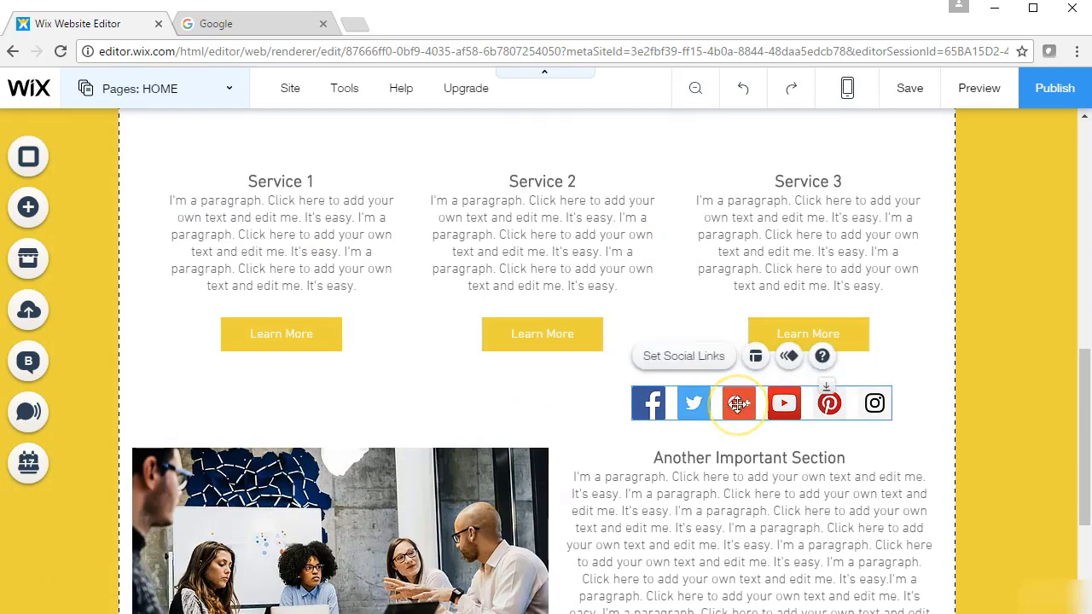
- Set the social bar's icon size to 40 px and its spacing to 33 px, and close the layout settings
{"action": "left_click", "coordinate": [755, 357]}
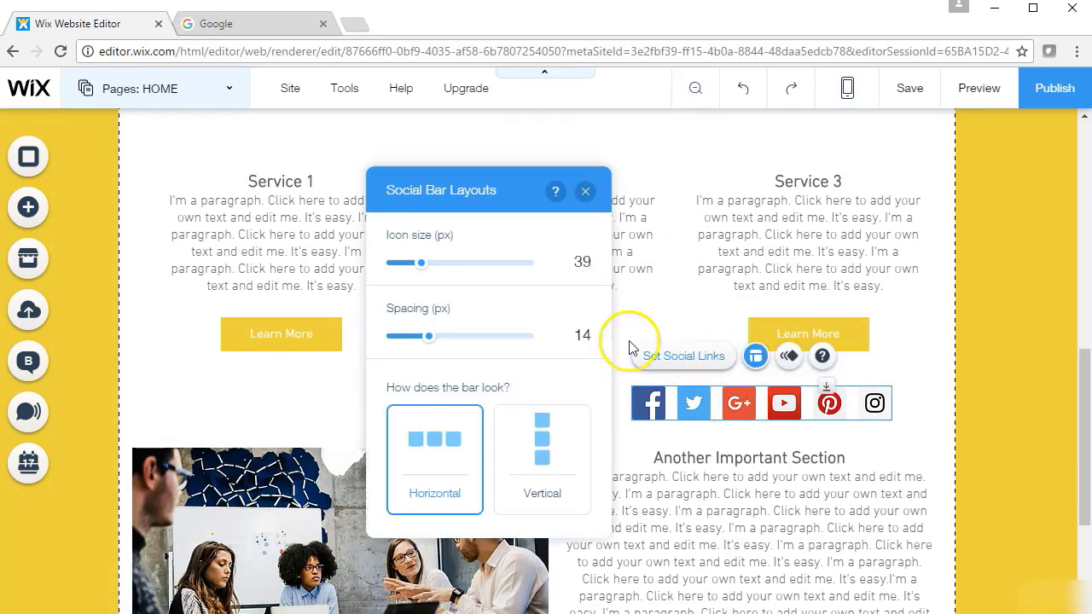
{"action": "mouse_move", "coordinate": [419, 269]}
{"action": "left_mouse_down"}
{"action": "mouse_move", "coordinate": [395, 269]}
{"action": "mouse_move", "coordinate": [426, 270]}
{"action": "left_mouse_up"}
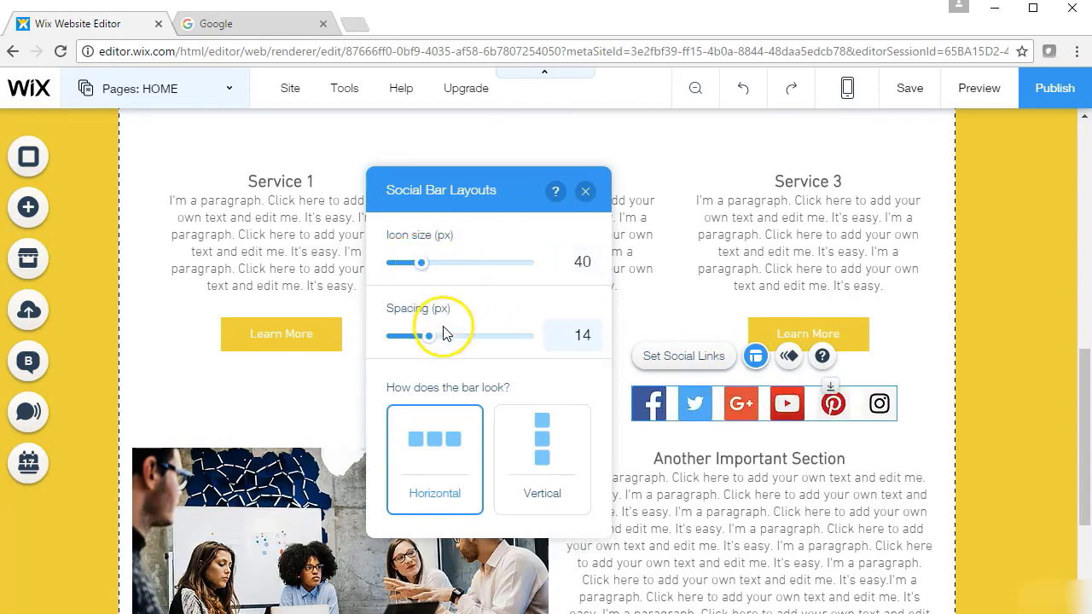
{"action": "left_click_drag", "start_coordinate": [424, 344], "coordinate": [485, 338]}
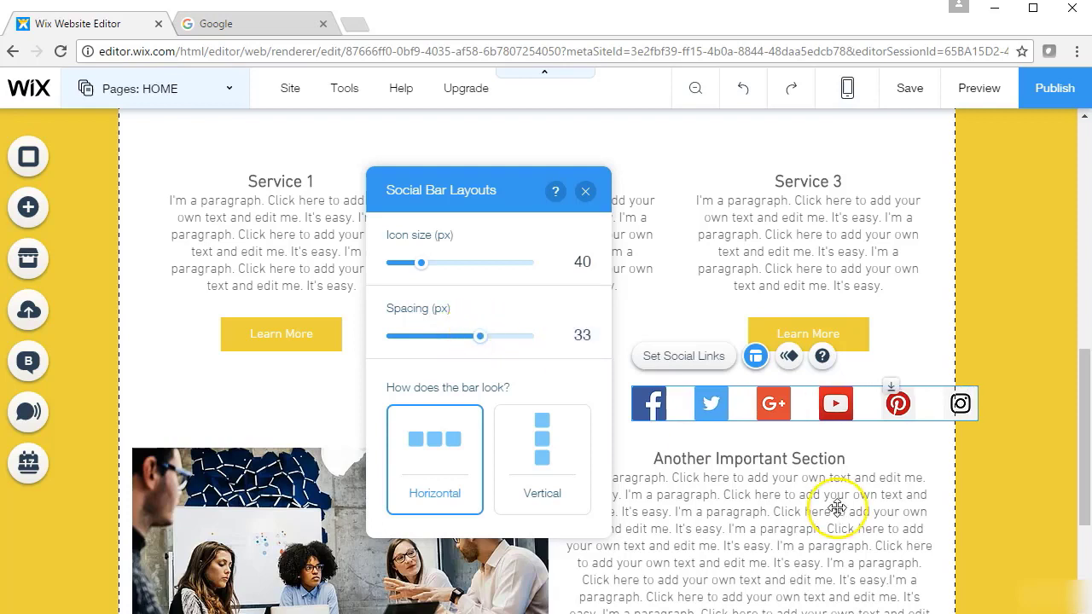
{"action": "left_click", "coordinate": [855, 486]}
- Shift the social bar inside the page's right margin and switch its layout to vertical
{"action": "left_click", "coordinate": [760, 402]}
{"action": "left_click_drag", "start_coordinate": [759, 402], "coordinate": [744, 407]}
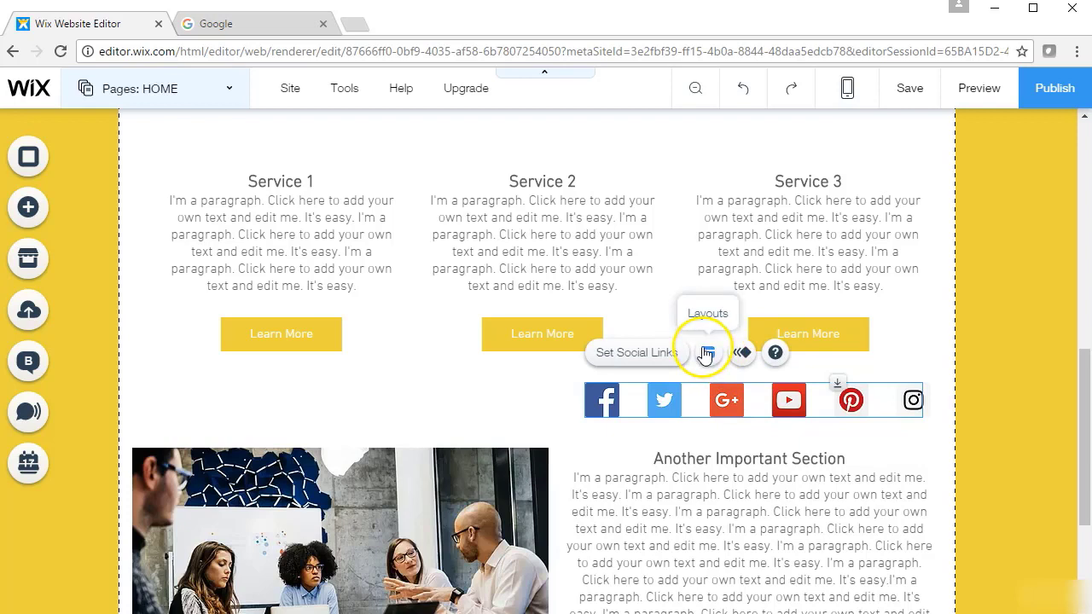
{"action": "left_click", "coordinate": [707, 352]}
{"action": "left_click", "coordinate": [517, 435]}
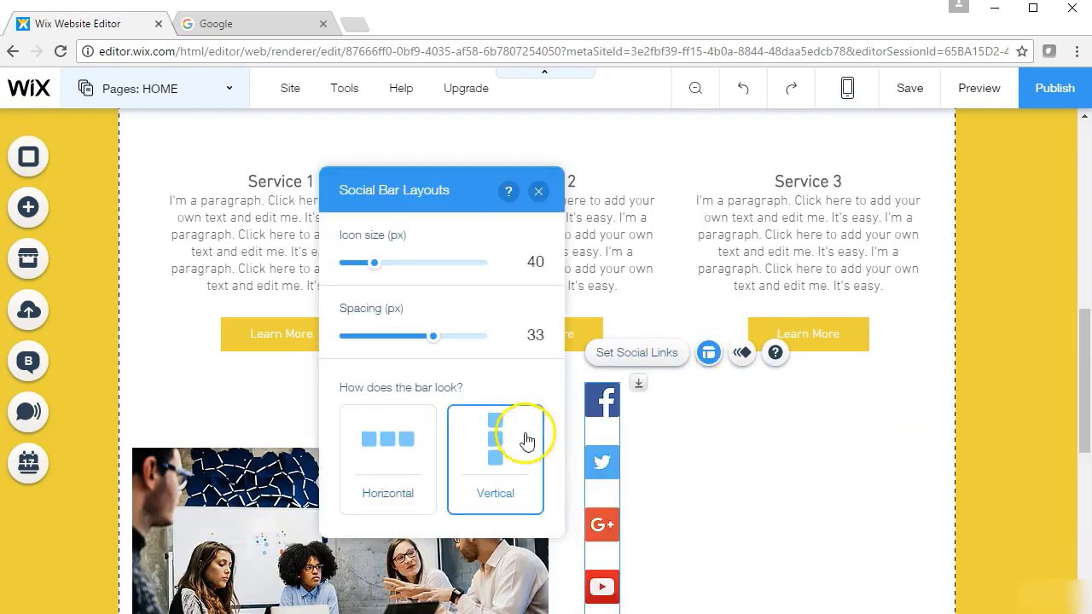
- Move the vertical social bar up onto the first slide of the header slideshow, near the slide's right edge
{"action": "left_click_drag", "start_coordinate": [609, 500], "coordinate": [1026, 324]}
{"action": "left_click_drag", "start_coordinate": [1085, 391], "coordinate": [1083, 322]}
{"action": "left_click", "coordinate": [930, 544]}
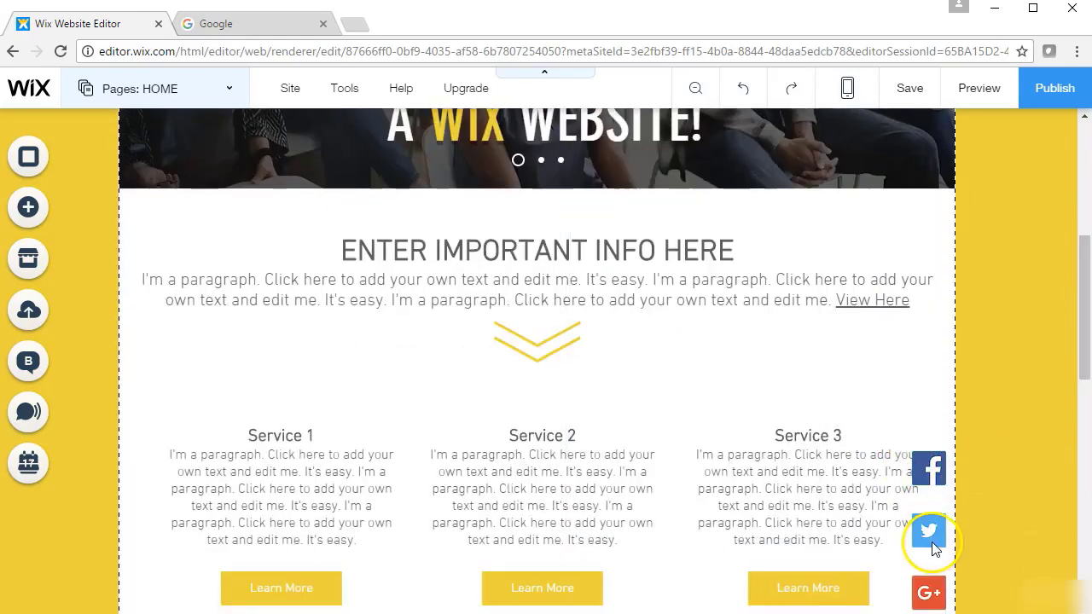
{"action": "left_click_drag", "start_coordinate": [971, 469], "coordinate": [917, 22]}
{"action": "left_click_drag", "start_coordinate": [1076, 333], "coordinate": [1076, 231]}
{"action": "left_click_drag", "start_coordinate": [853, 421], "coordinate": [864, 199]}
{"action": "left_click", "coordinate": [993, 225]}
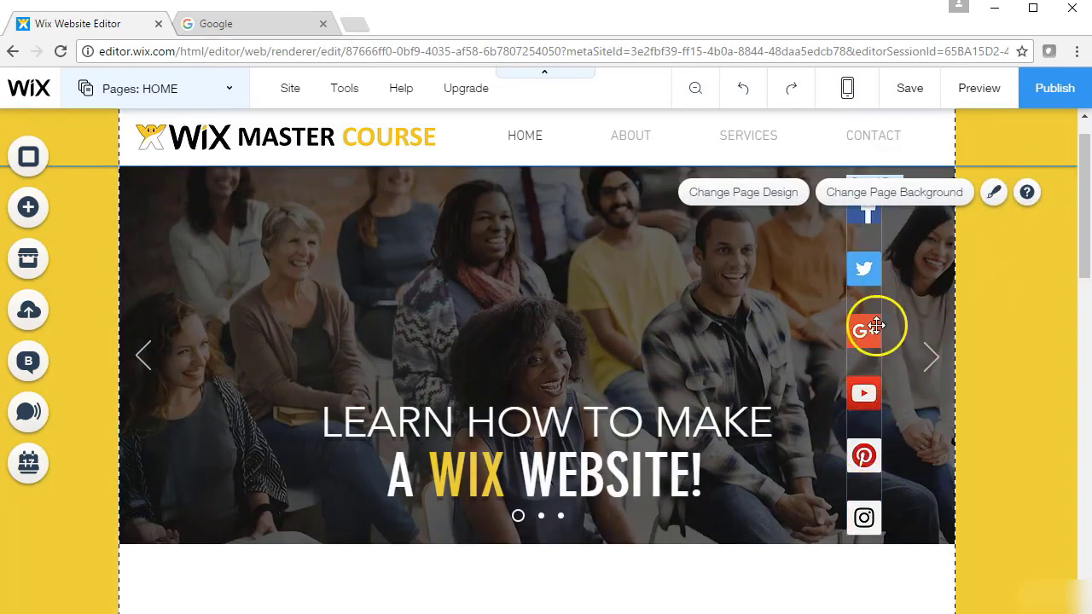
{"action": "left_click", "coordinate": [793, 328]}
{"action": "scroll", "coordinate": [1072, 243], "scroll_direction": "up", "scroll_amount": 1}
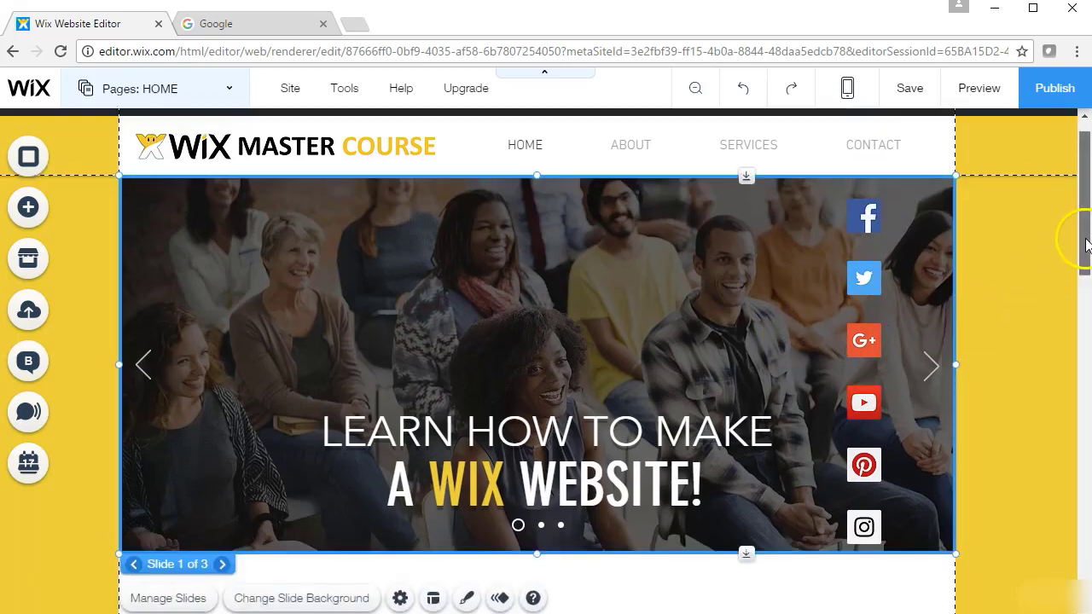
{"action": "left_click_drag", "start_coordinate": [855, 316], "coordinate": [858, 305]}
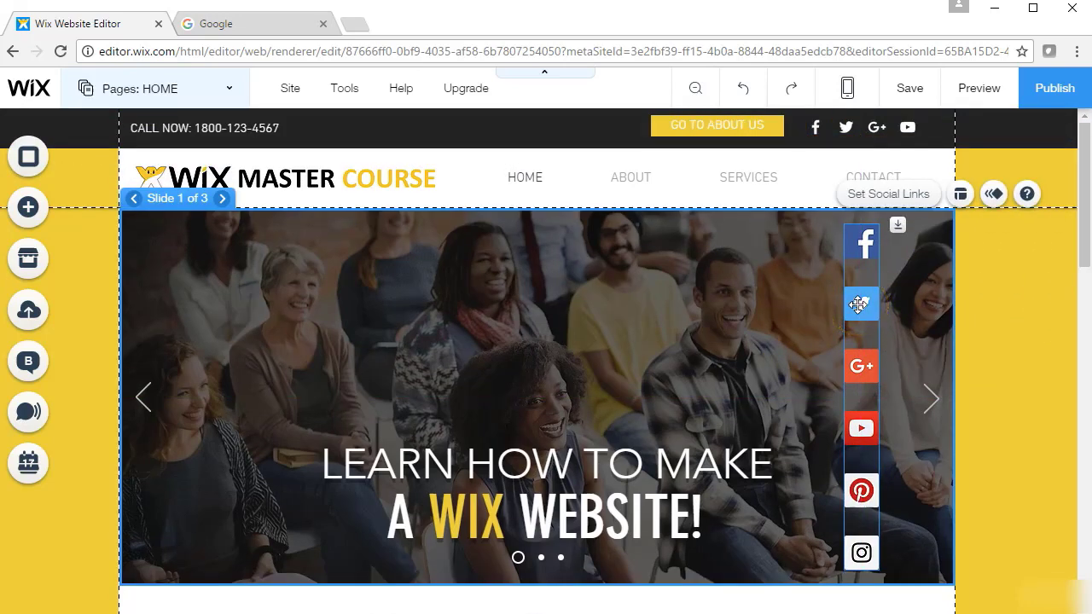
- Open the social link settings and check the links of the Facebook, Twitter, Google+, YouTube and Pinterest icons
{"action": "left_click", "coordinate": [878, 195]}
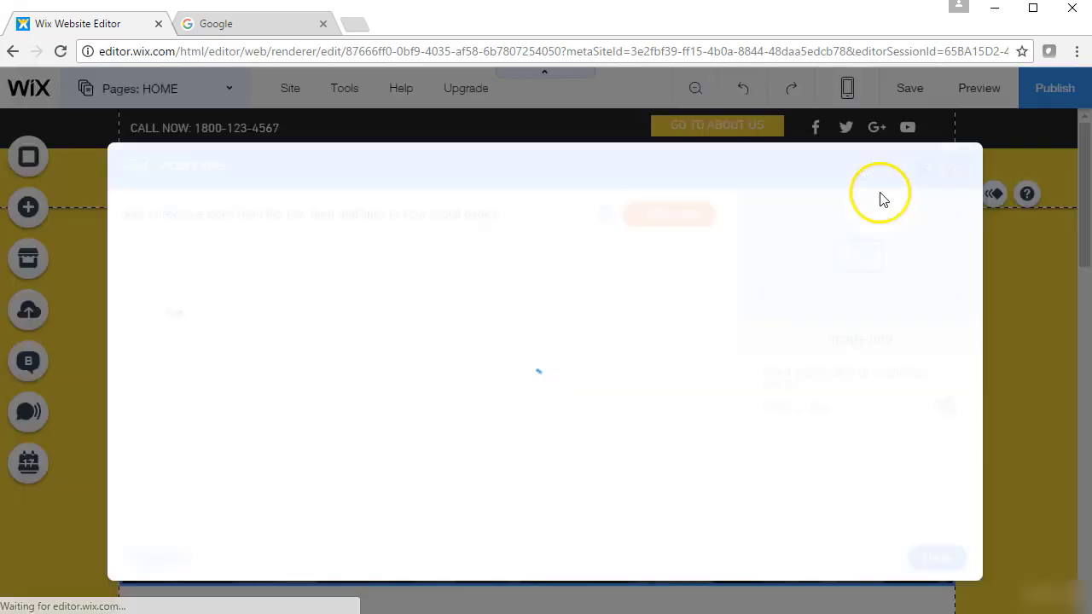
{"action": "left_click", "coordinate": [189, 276]}
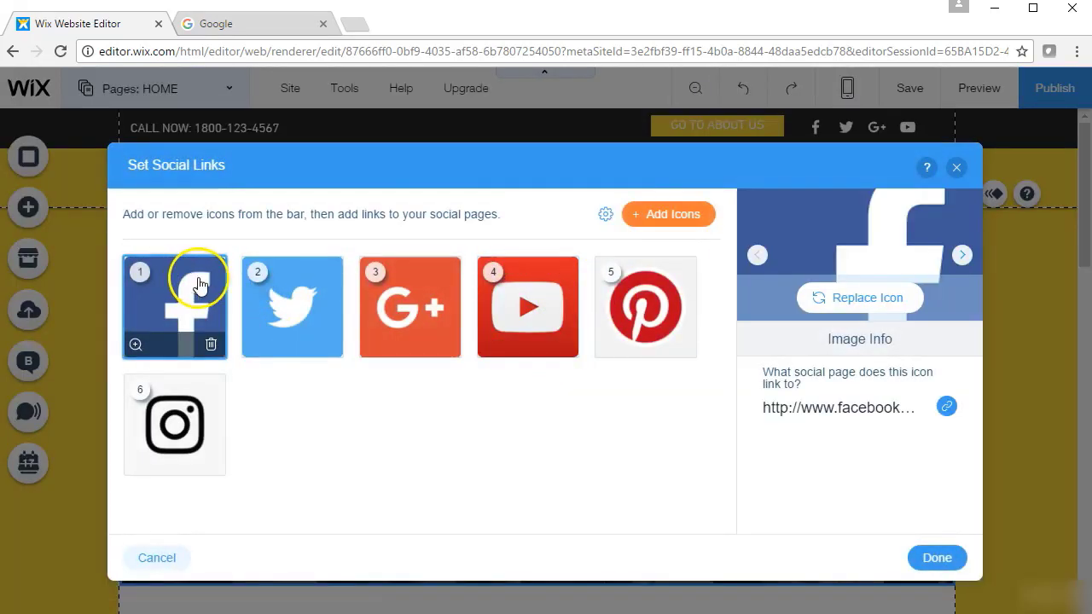
{"action": "left_click", "coordinate": [295, 293]}
{"action": "left_click", "coordinate": [409, 290]}
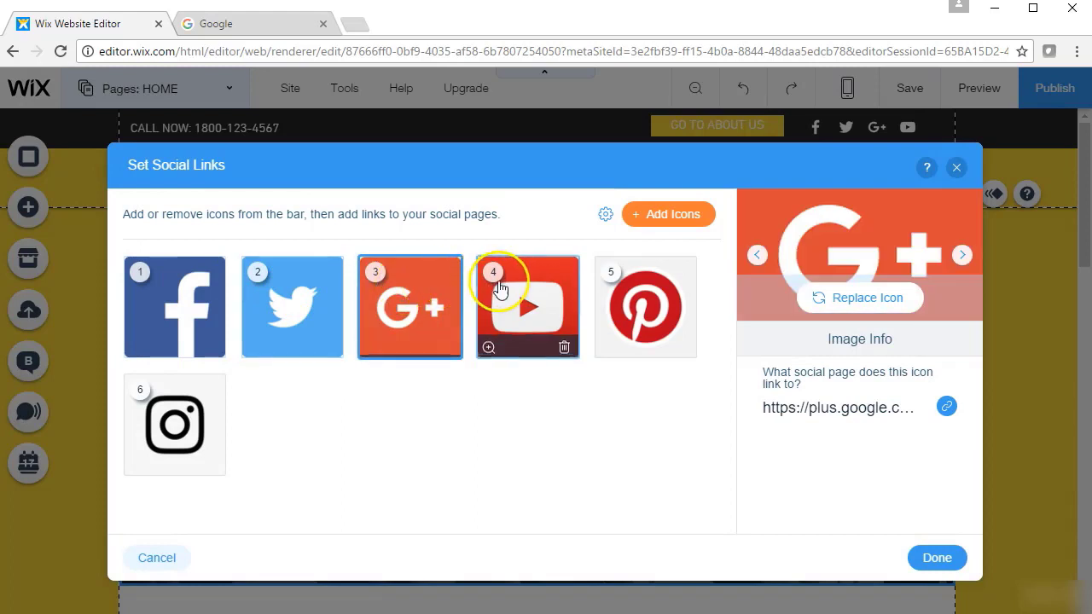
{"action": "left_click", "coordinate": [544, 283]}
{"action": "left_click", "coordinate": [632, 286]}
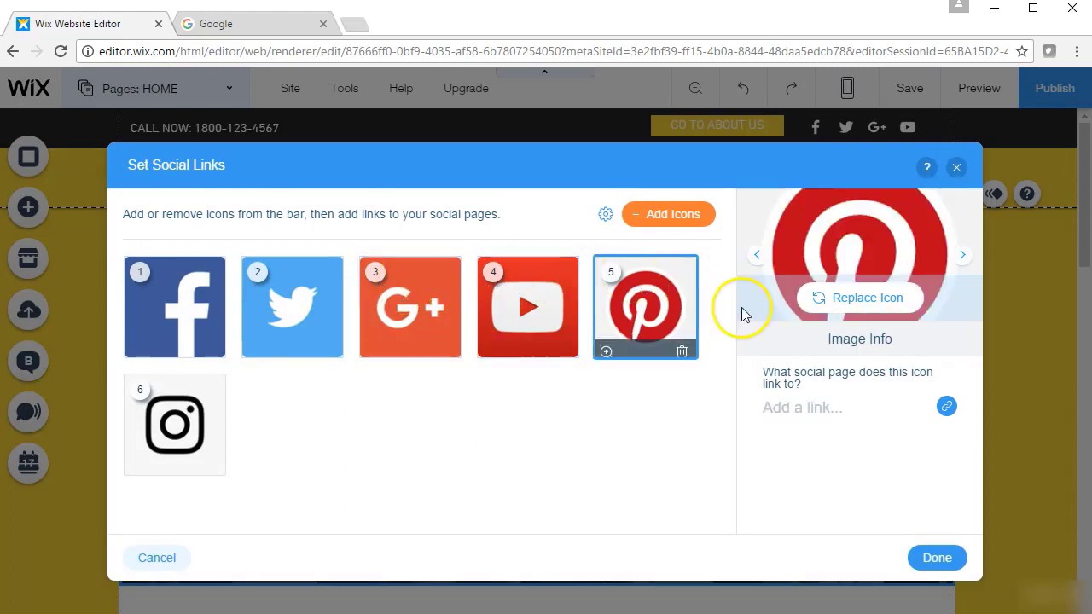
{"action": "left_click", "coordinate": [830, 417]}
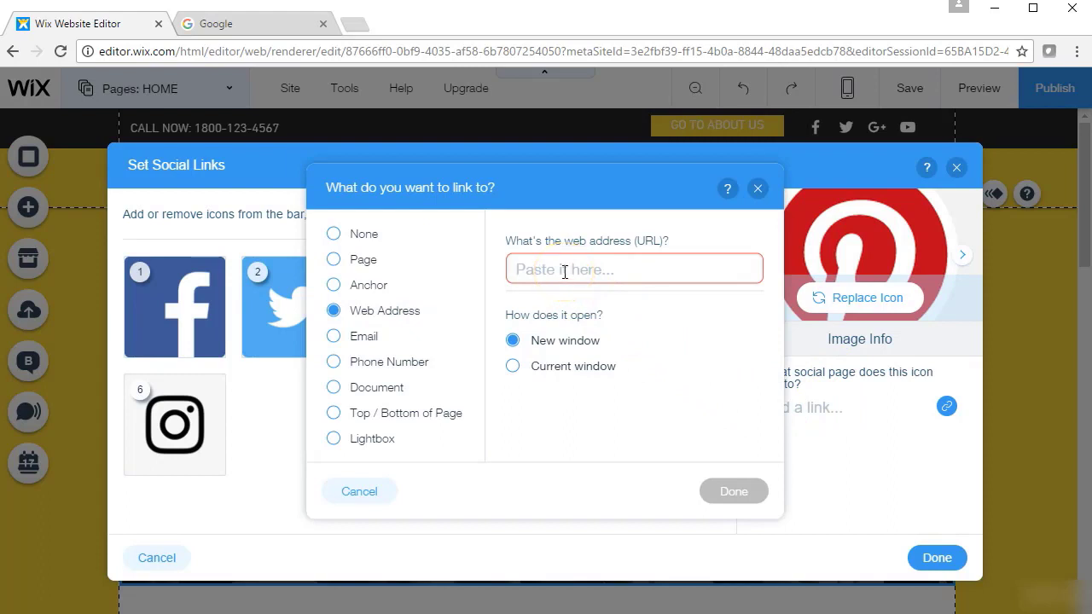
{"action": "type", "text": "pint"}
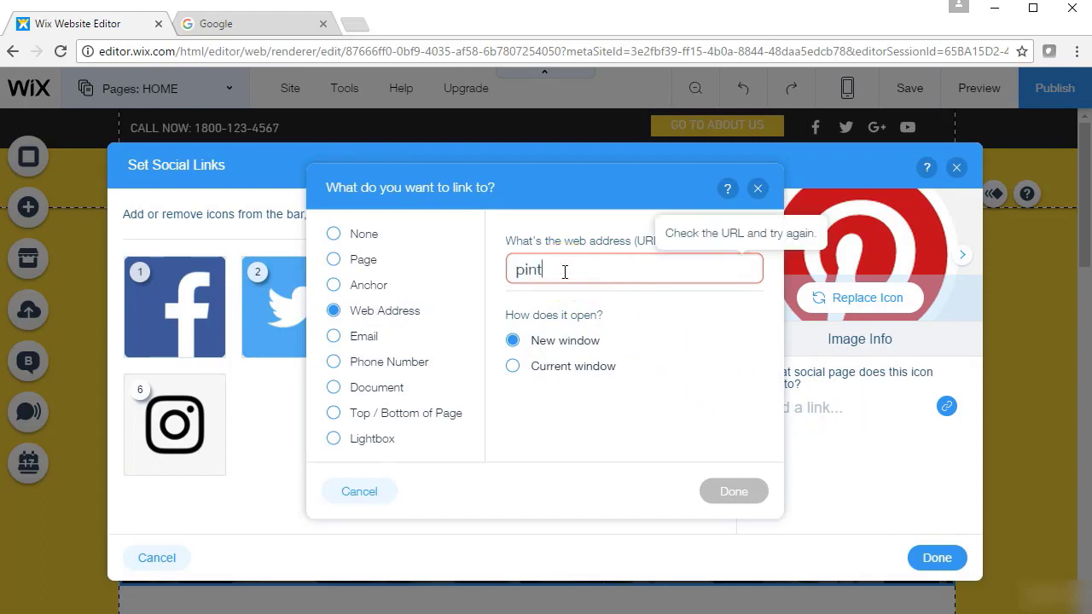
{"action": "left_click", "coordinate": [759, 191]}
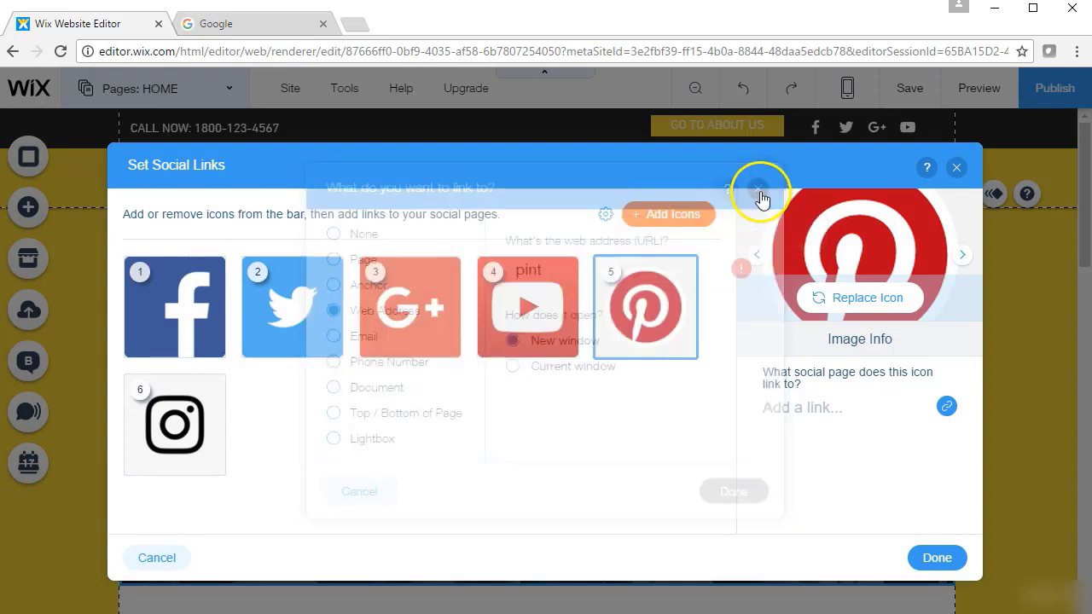
{"action": "left_click", "coordinate": [546, 281]}
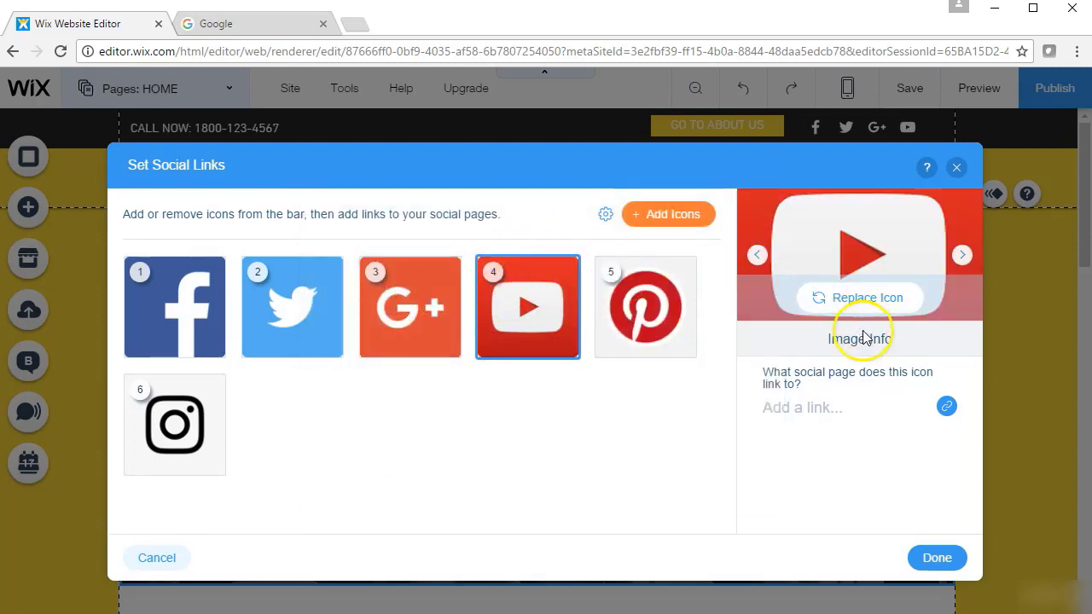
{"action": "left_click", "coordinate": [847, 411]}
{"action": "type", "text": "youtu"}
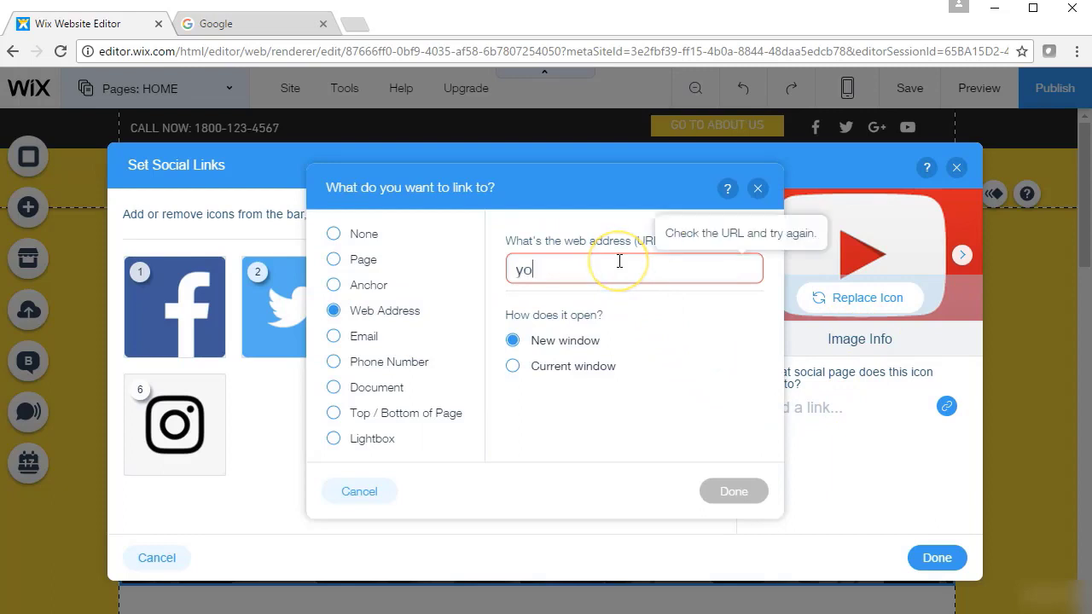
{"action": "left_click", "coordinate": [757, 188]}
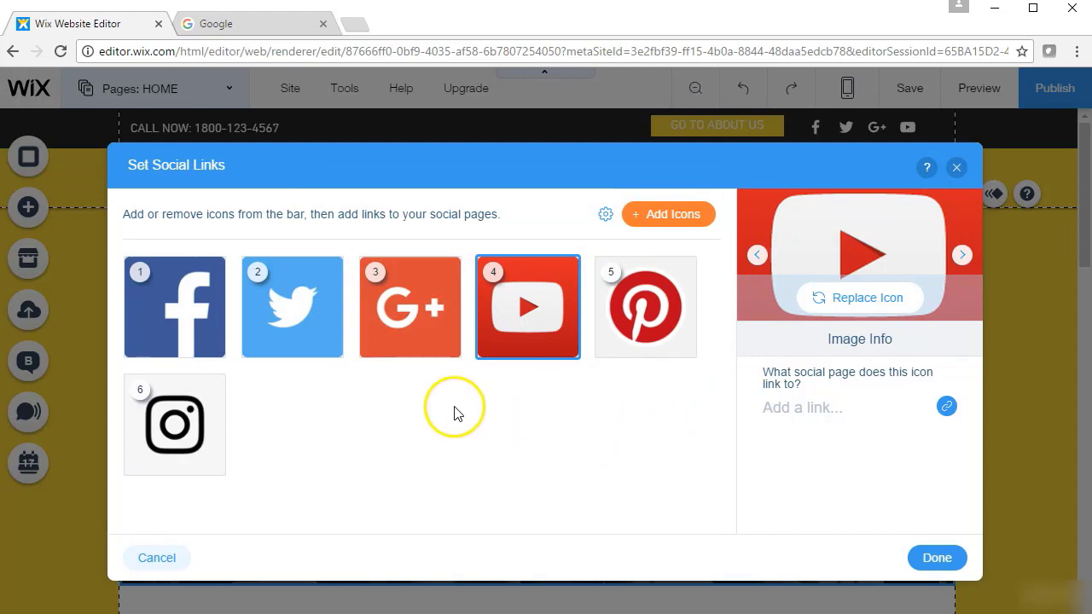
- Replace the Facebook icon with the blue square Facebook icon from the free Wix social icons
{"action": "left_click", "coordinate": [173, 283]}
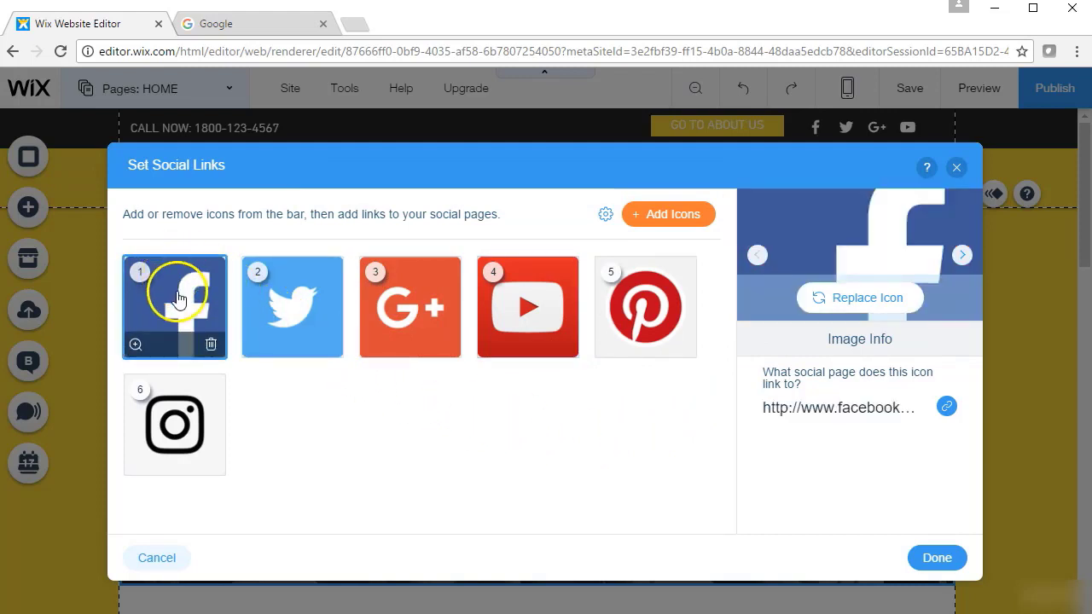
{"action": "left_click", "coordinate": [859, 299]}
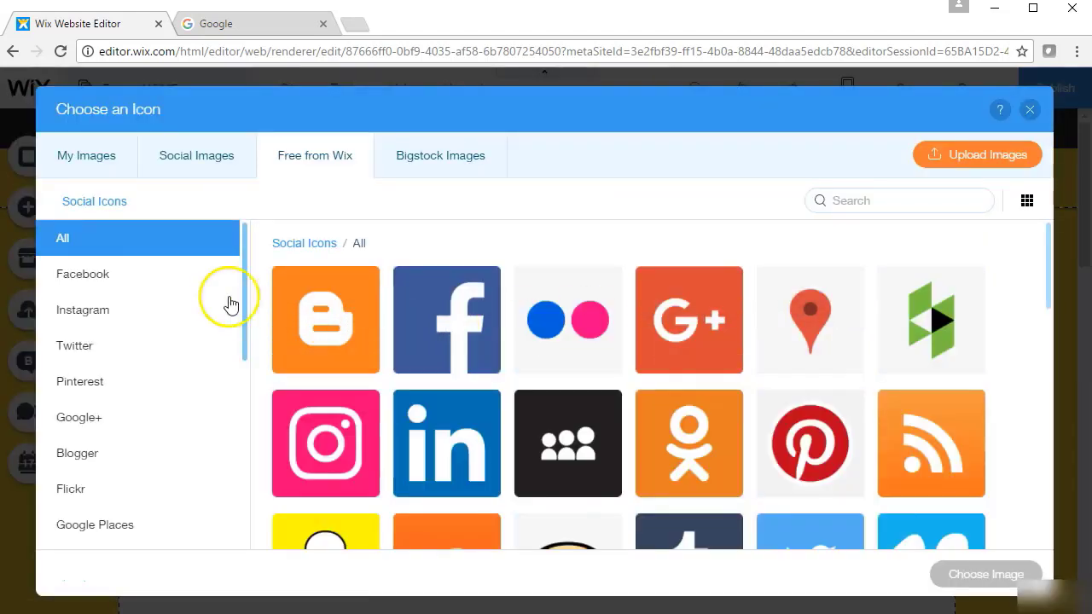
{"action": "left_click", "coordinate": [171, 273]}
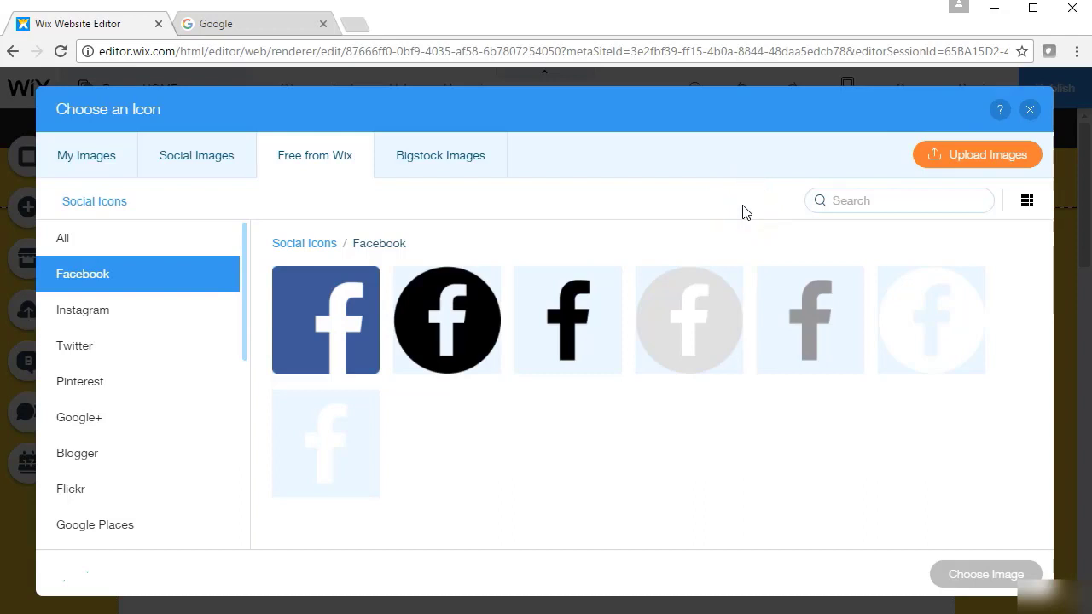
{"action": "left_click", "coordinate": [678, 209]}
{"action": "left_click", "coordinate": [332, 290]}
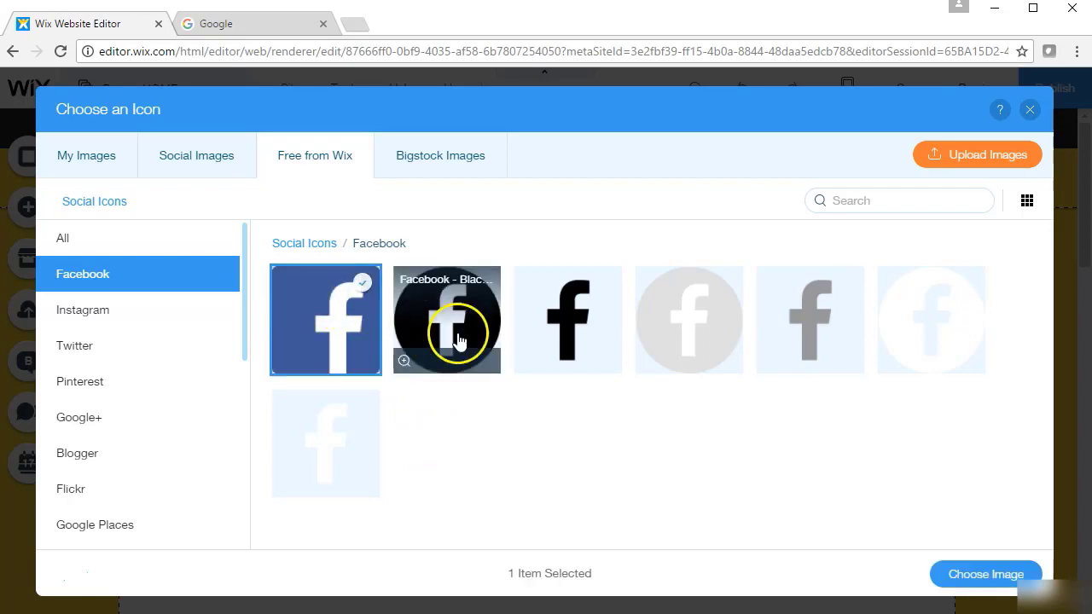
{"action": "left_click", "coordinate": [985, 574]}
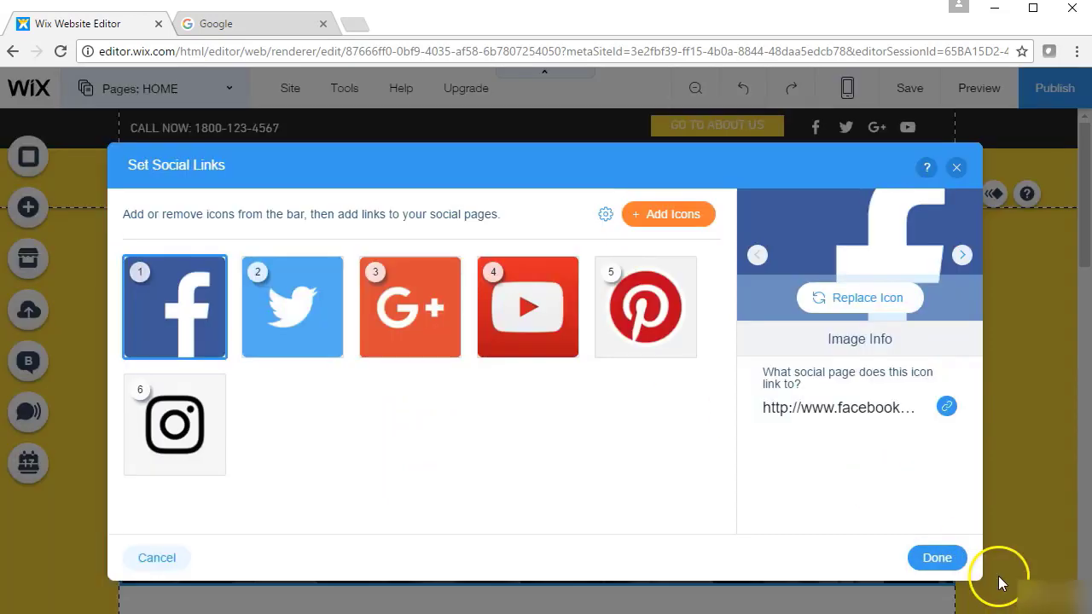
- Replace the Twitter icon with the white circle Twitter icon from the free Wix social icons
{"action": "left_click", "coordinate": [306, 303]}
{"action": "left_click", "coordinate": [847, 309]}
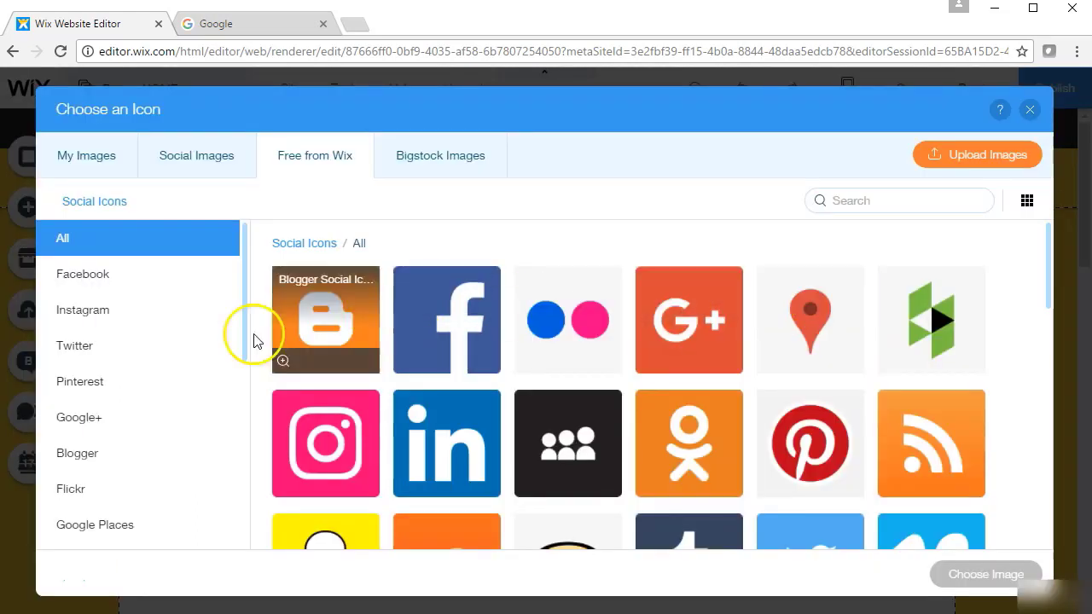
{"action": "left_click", "coordinate": [130, 358]}
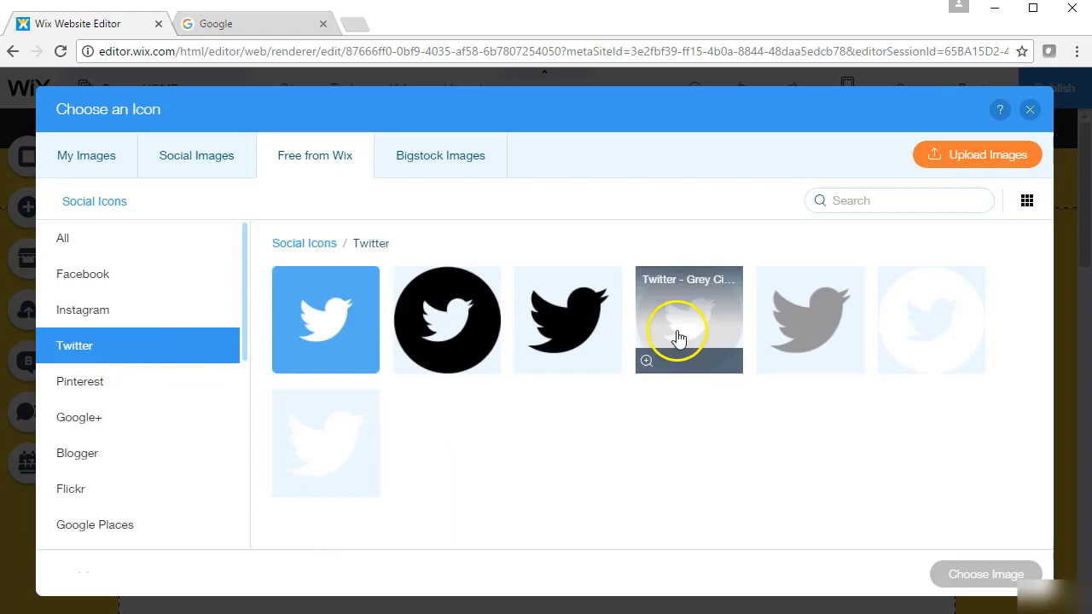
{"action": "left_click", "coordinate": [935, 309]}
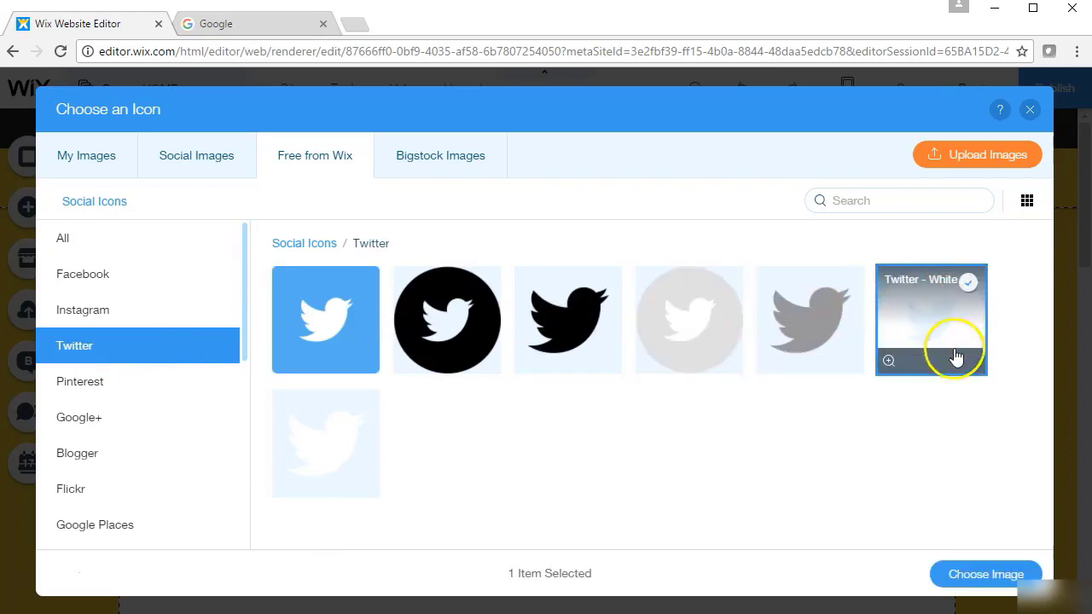
{"action": "left_click", "coordinate": [964, 575]}
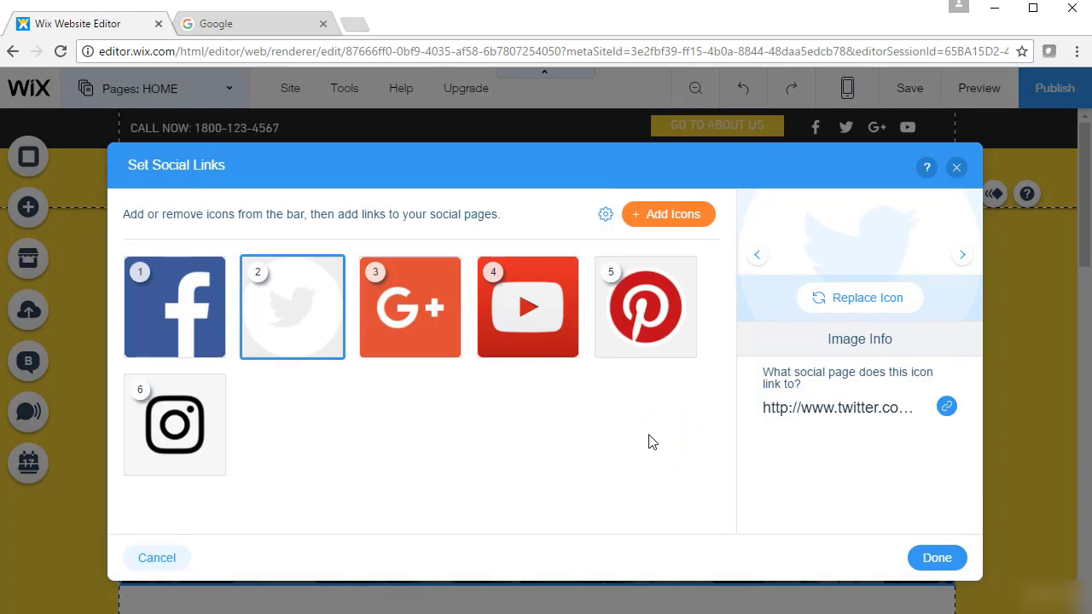
- Remove the Facebook, Google+ and YouTube icons from the social bar
{"action": "mouse_move", "coordinate": [195, 312]}
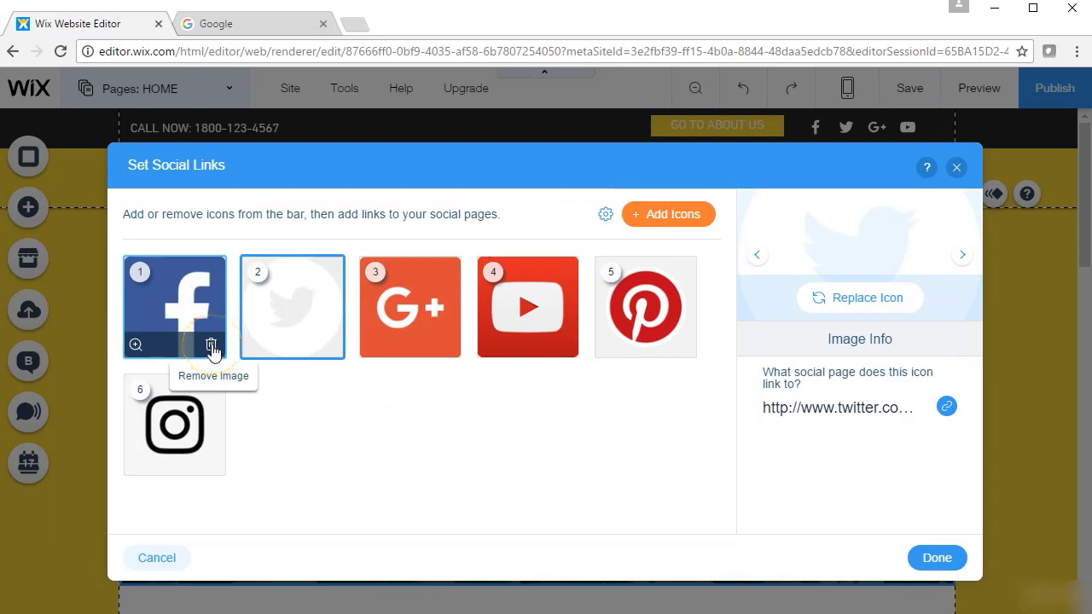
{"action": "left_click", "coordinate": [212, 346]}
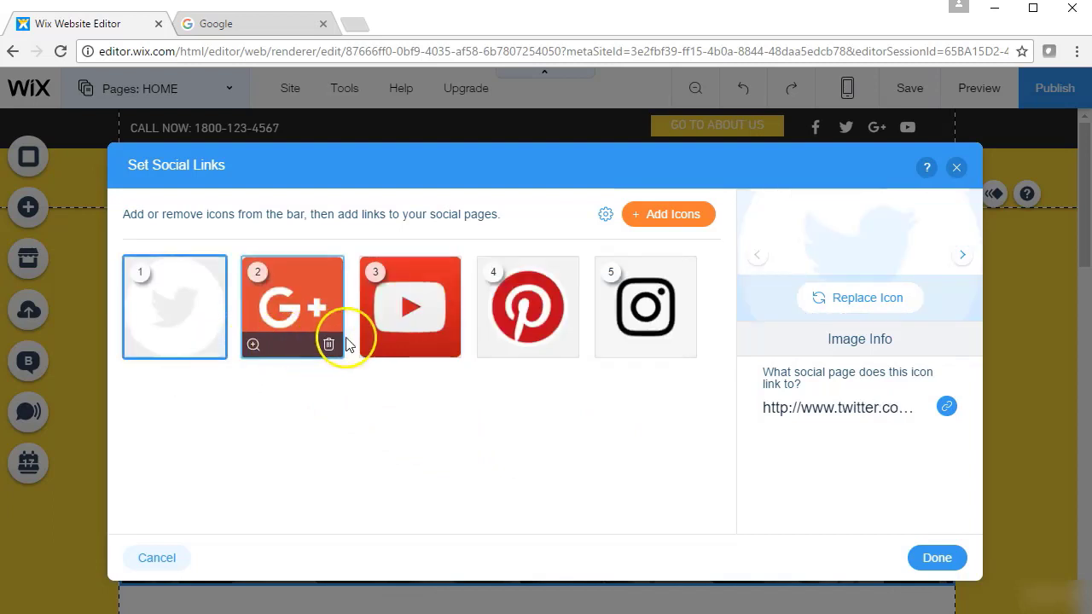
{"action": "left_click", "coordinate": [327, 345]}
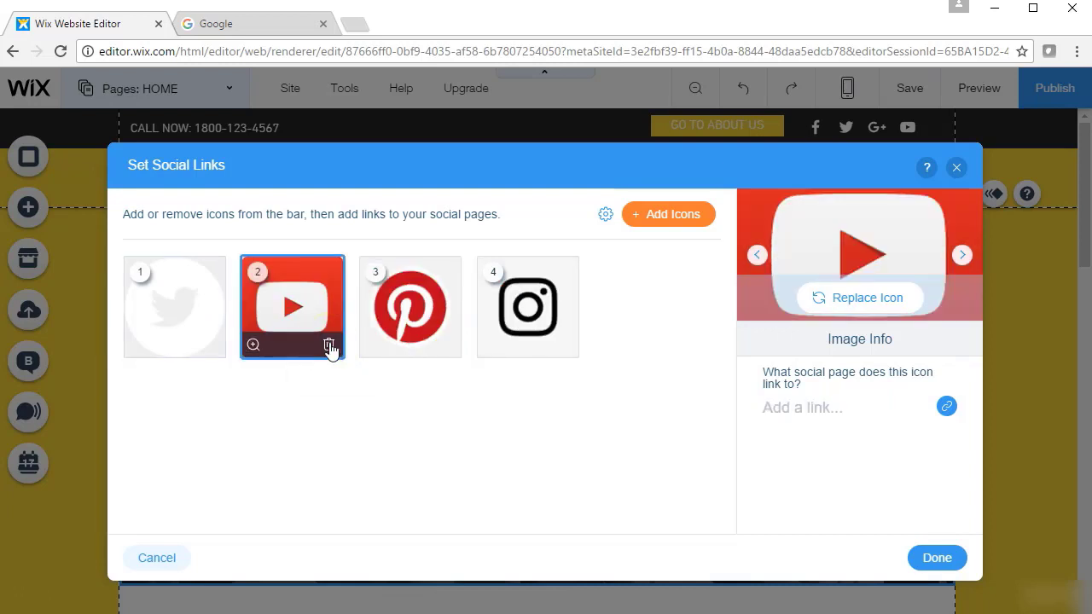
{"action": "left_click", "coordinate": [329, 346]}
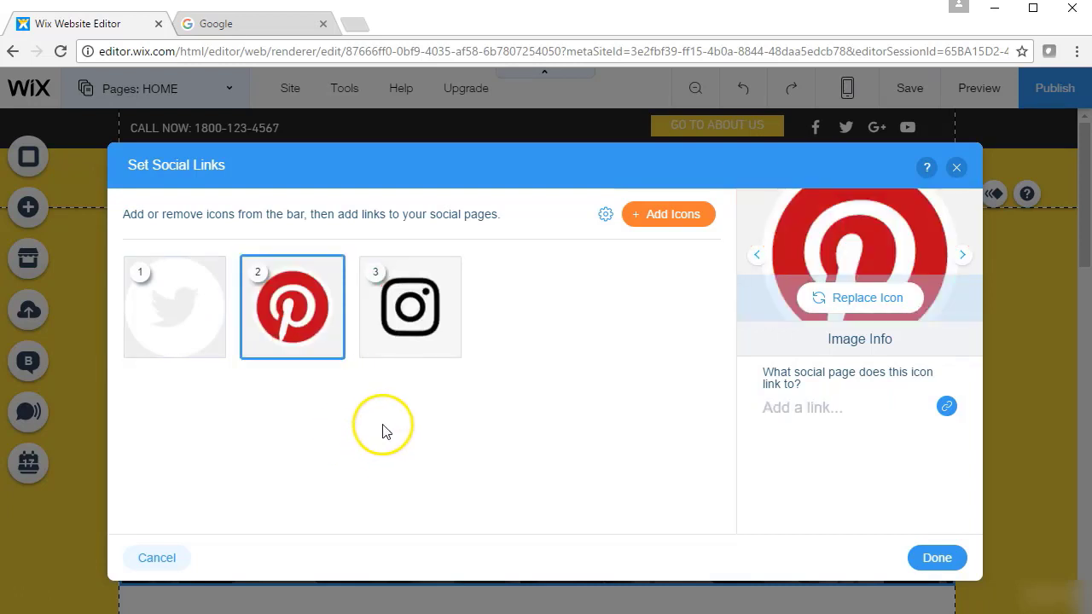
- Replace the Pinterest icon with the white circle Pinterest icon from the free Wix social icons
{"action": "left_click", "coordinate": [879, 298]}
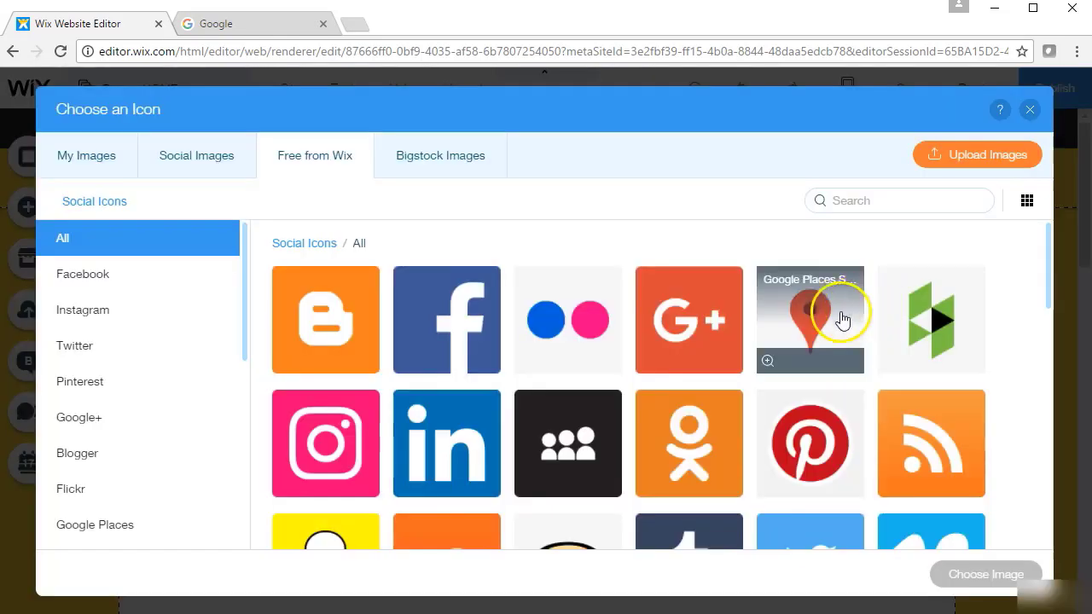
{"action": "left_click", "coordinate": [202, 376]}
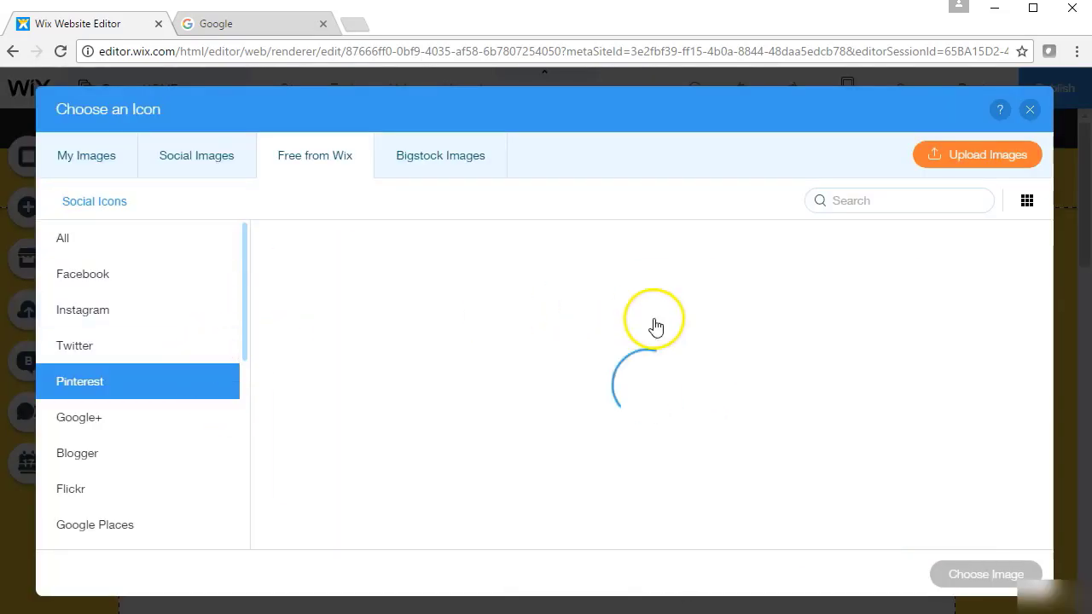
{"action": "left_click", "coordinate": [938, 316]}
{"action": "left_click", "coordinate": [971, 574]}
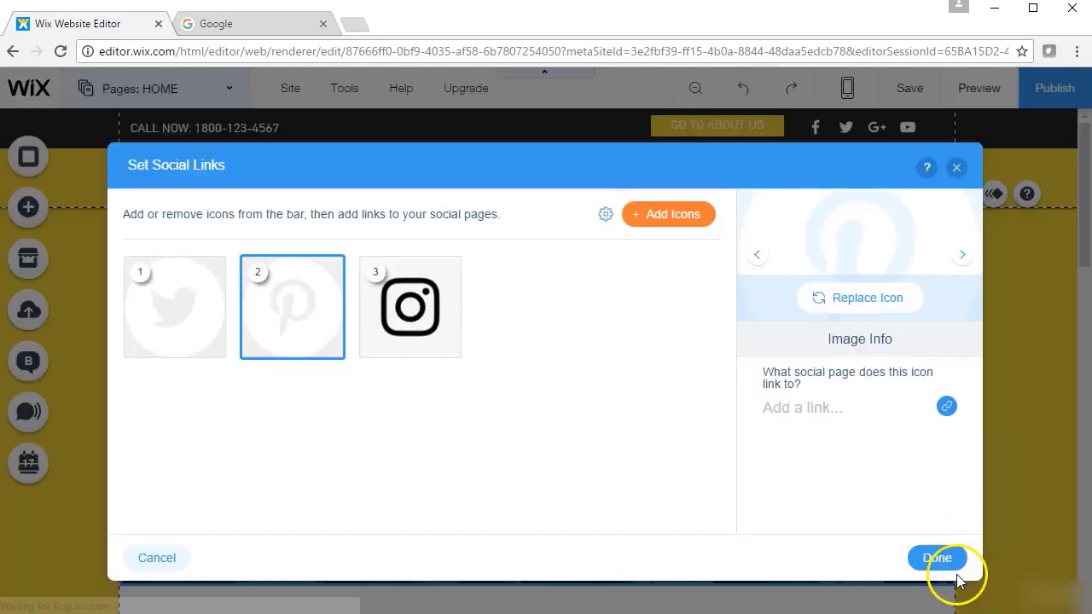
- Replace the Instagram icon with the plain white Instagram icon from the free Wix set and apply the social link settings
{"action": "left_click", "coordinate": [439, 288]}
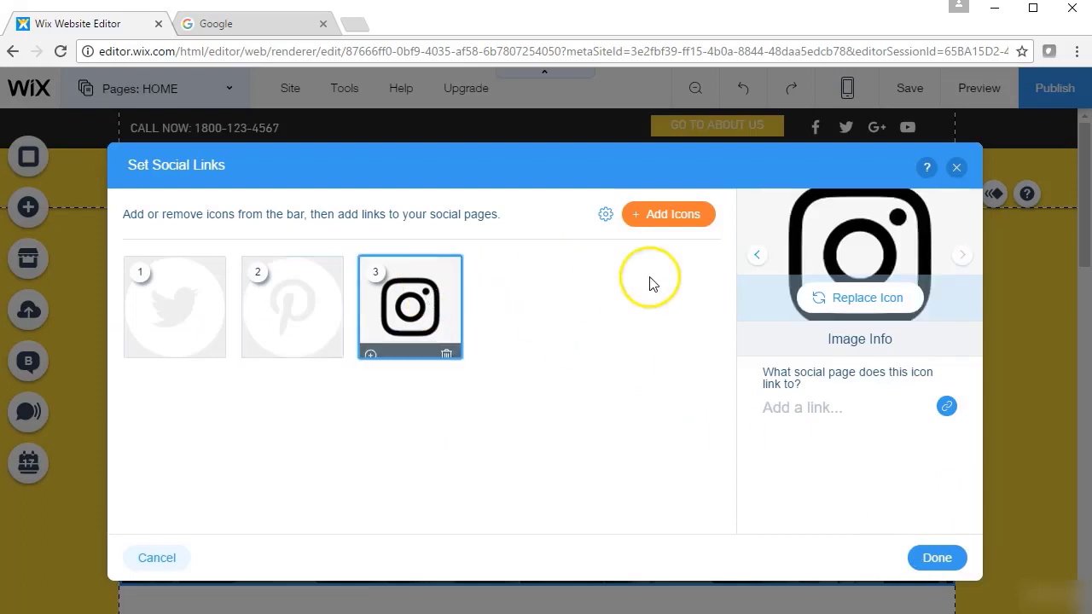
{"action": "left_click", "coordinate": [889, 313]}
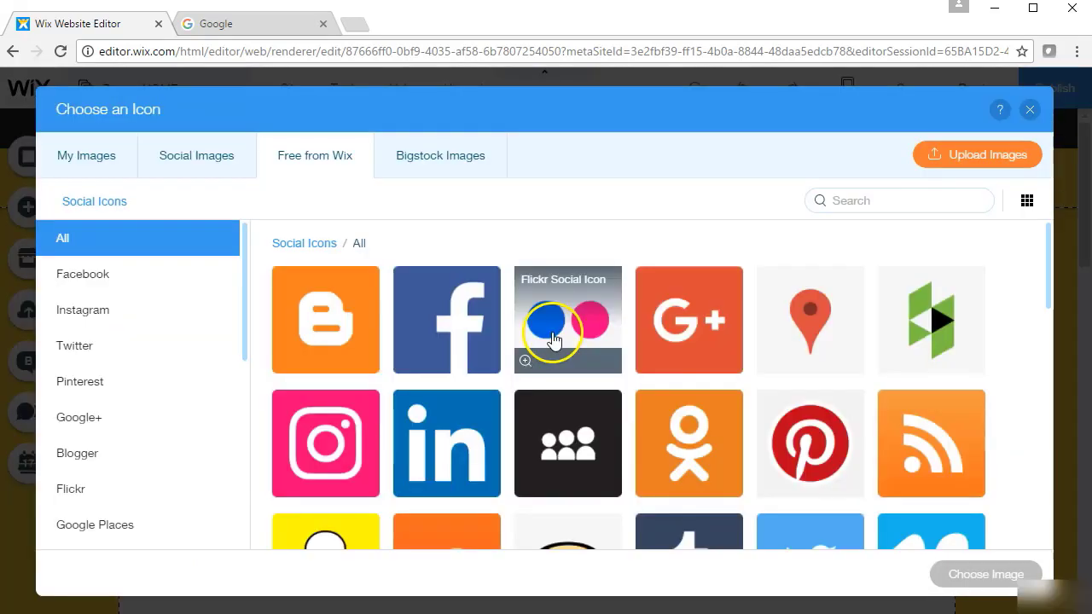
{"action": "left_click", "coordinate": [166, 321]}
{"action": "left_click", "coordinate": [438, 452]}
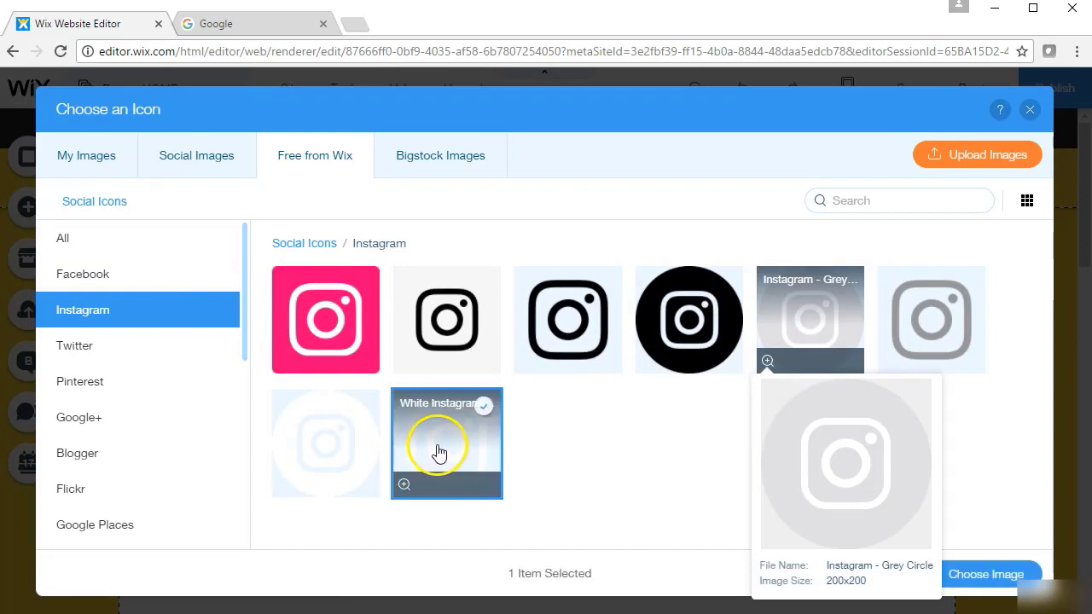
{"action": "left_click", "coordinate": [959, 574]}
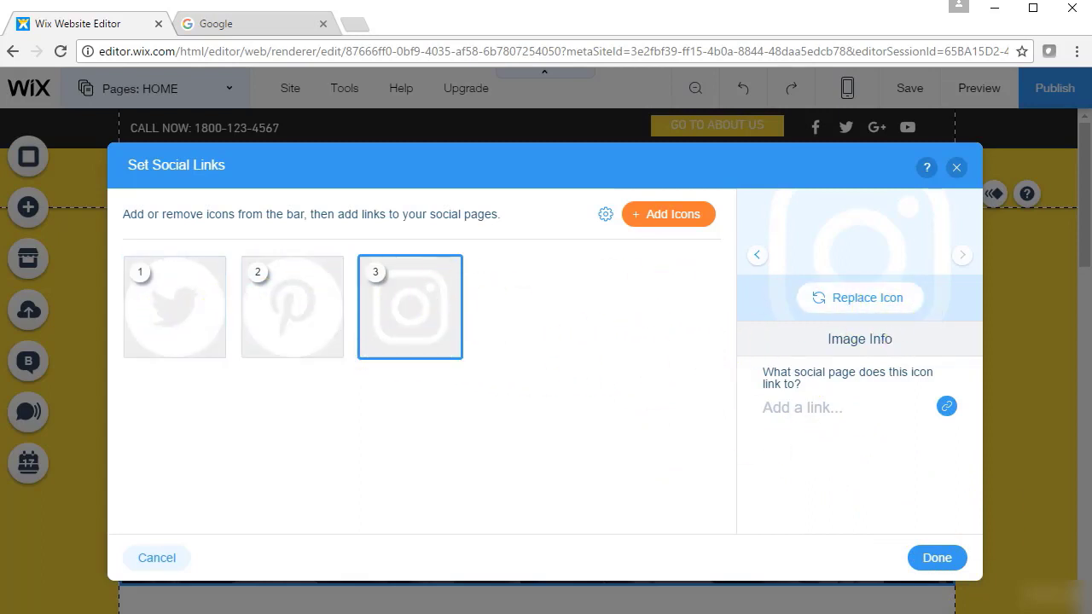
{"action": "left_click", "coordinate": [936, 558]}
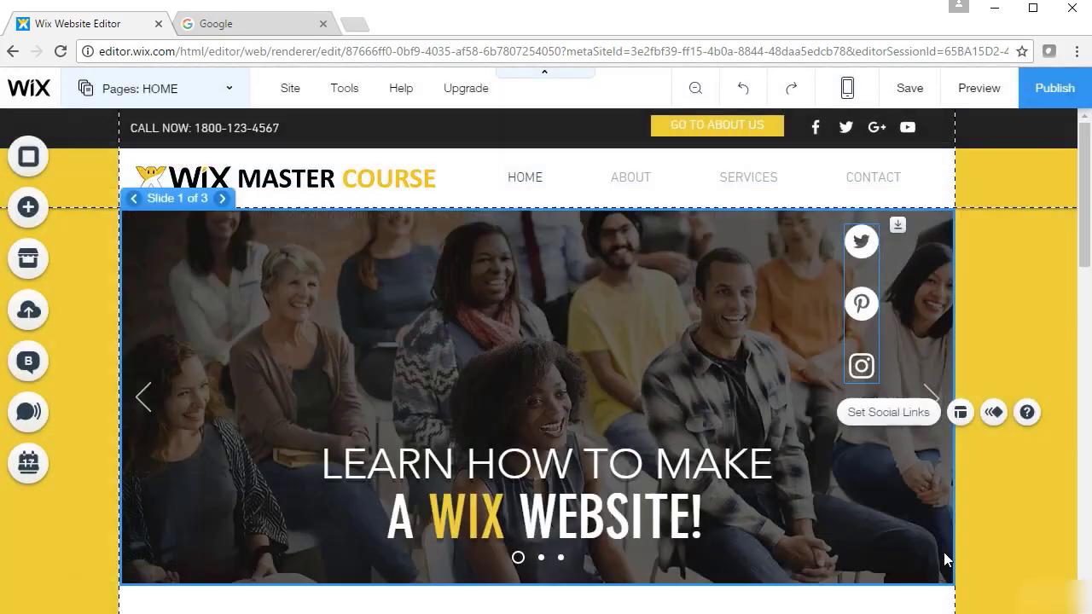
- Move the vertical social bar lower on the header slide, beside the slideshow's next arrow
{"action": "left_click_drag", "start_coordinate": [862, 302], "coordinate": [889, 492]}
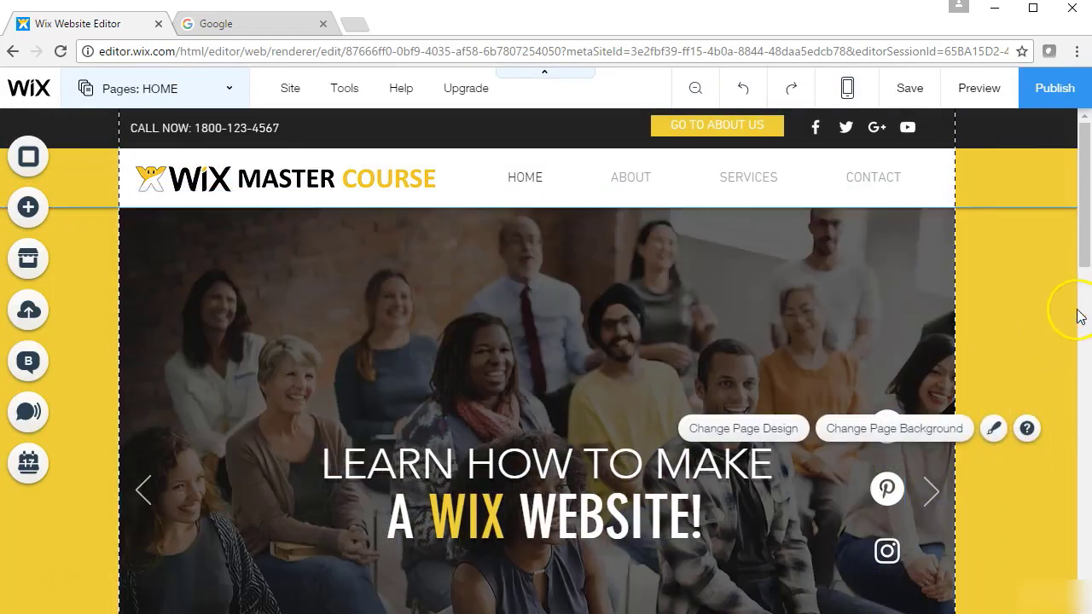
{"action": "scroll", "coordinate": [1087, 254], "scroll_direction": "down", "scroll_amount": 1}
{"action": "mouse_move", "coordinate": [1087, 254]}
{"action": "left_mouse_down"}
{"action": "mouse_move", "coordinate": [1085, 232]}
{"action": "mouse_move", "coordinate": [1080, 299]}
{"action": "mouse_move", "coordinate": [1086, 237]}
{"action": "left_mouse_up"}
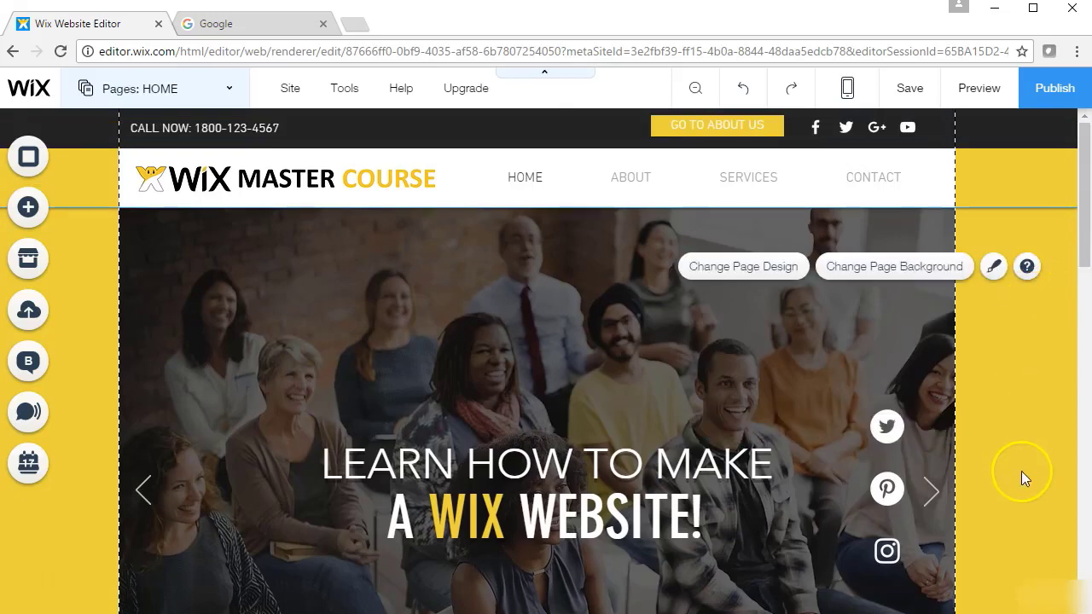